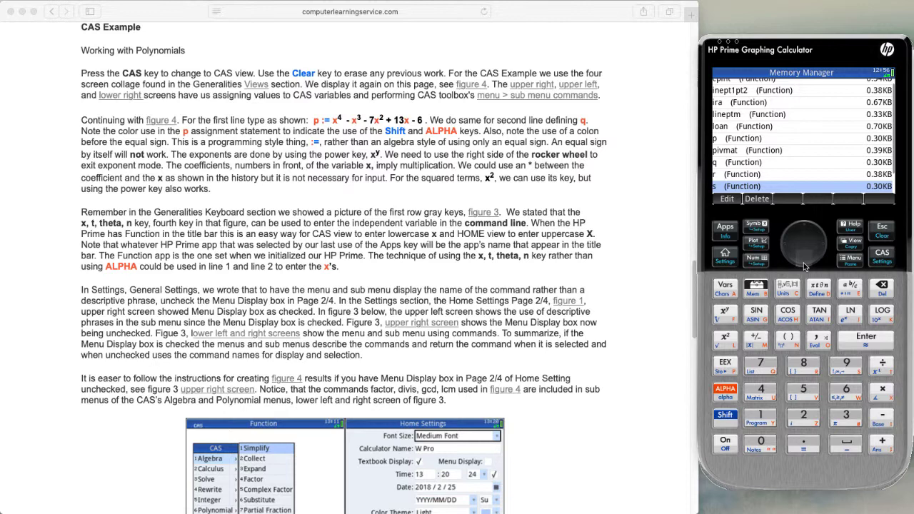
Leave the Memory Manager and clear the CAS history
left_click(882, 232)
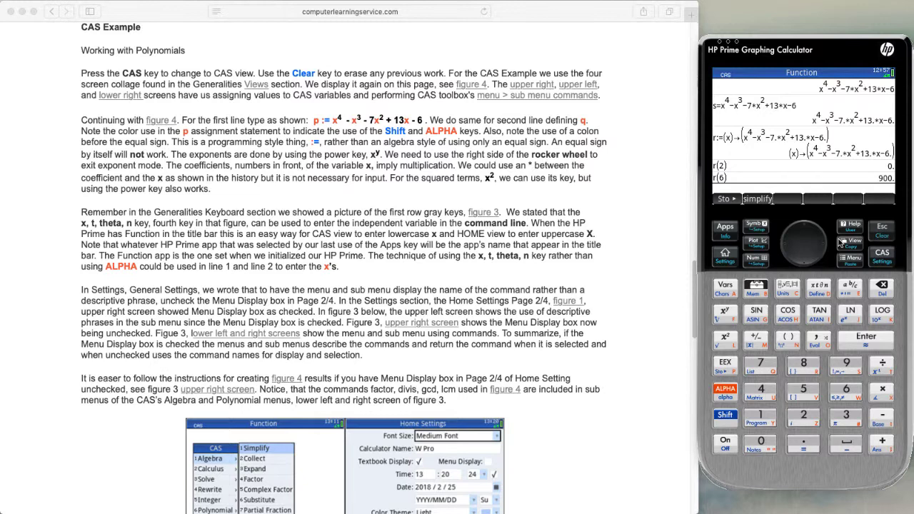
left_click(678, 214)
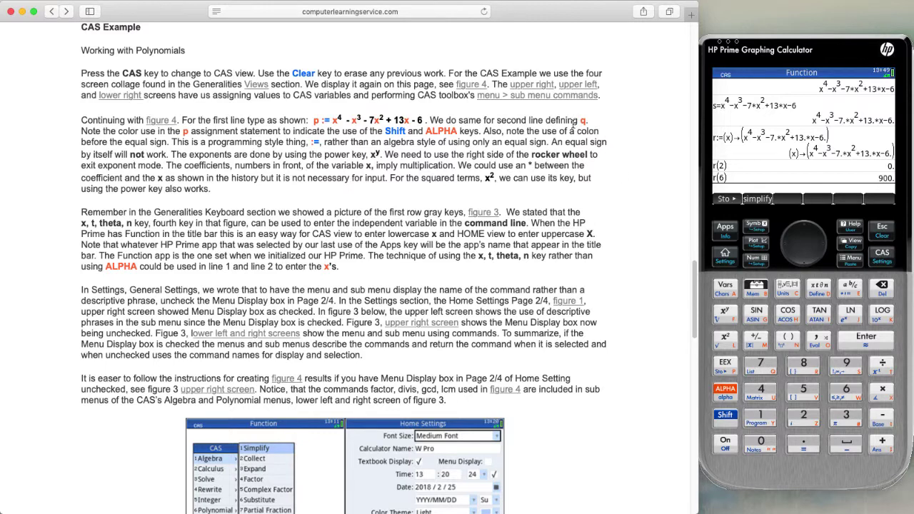
left_click(559, 98)
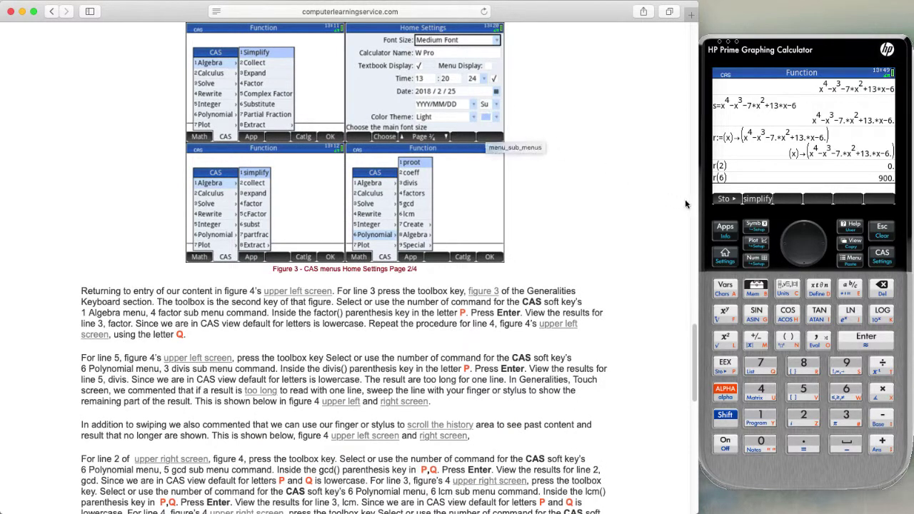
left_click(835, 192)
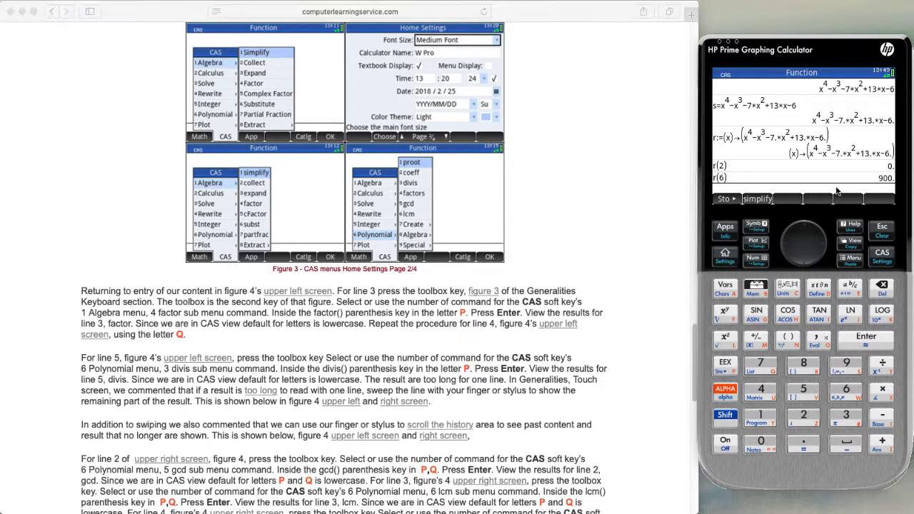
left_click(730, 421)
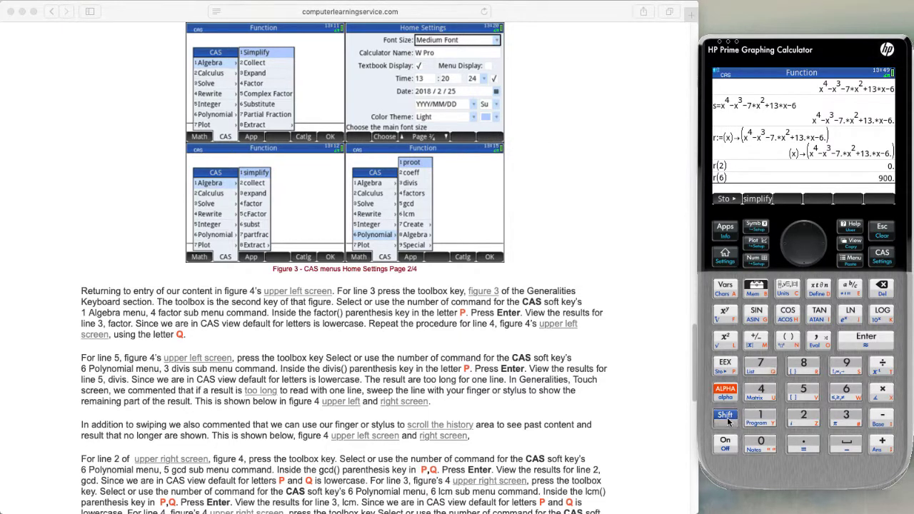
left_click(883, 229)
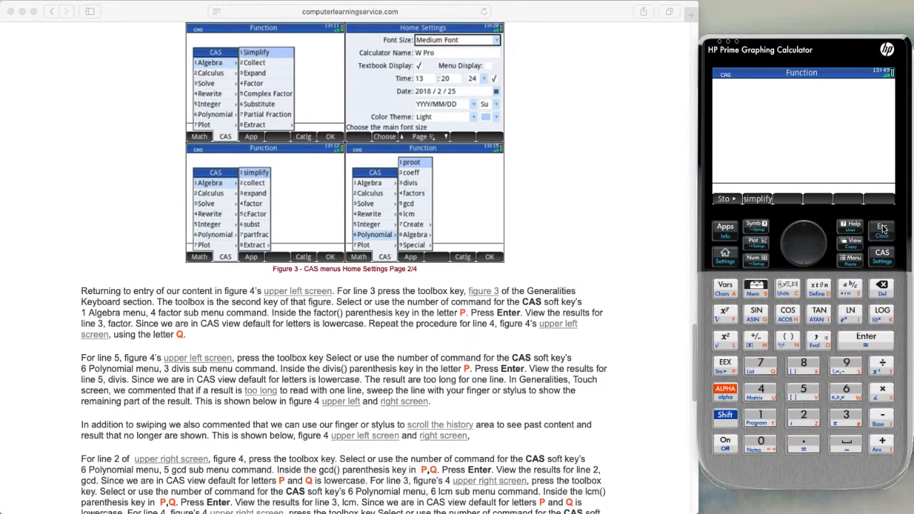
Examine how the CAS toolbox lists the Algebra commands, and close the toolbox
left_click(761, 293)
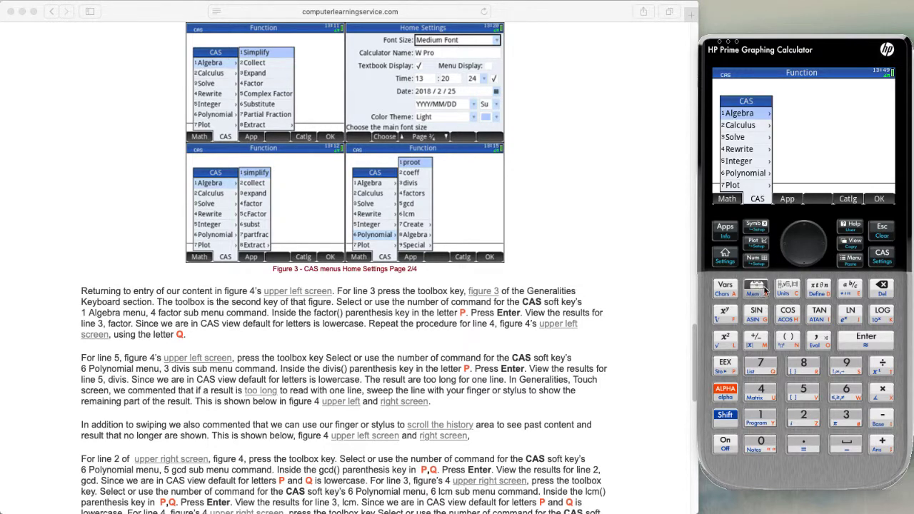
left_click(771, 421)
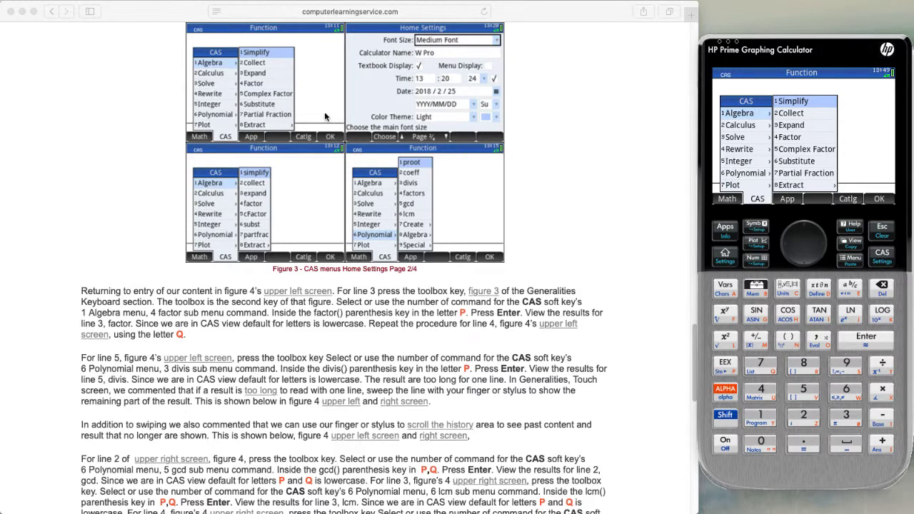
left_click(887, 235)
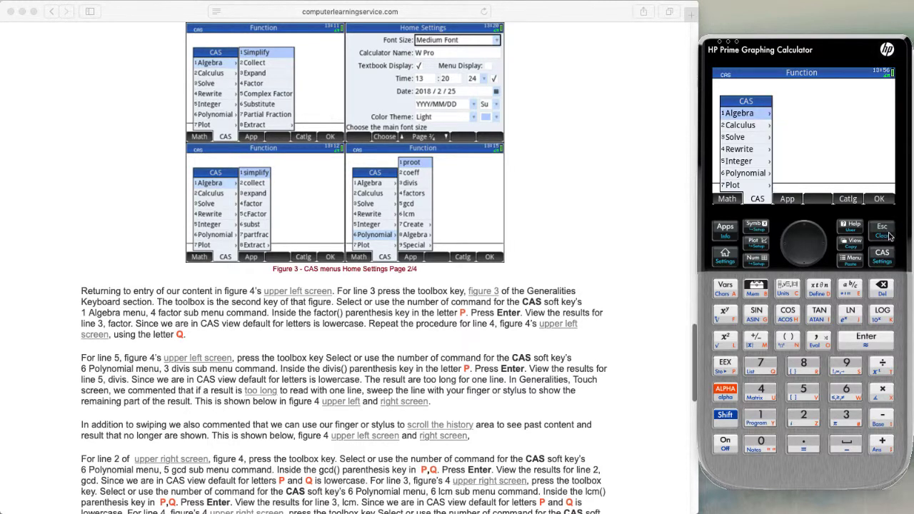
left_click(888, 236)
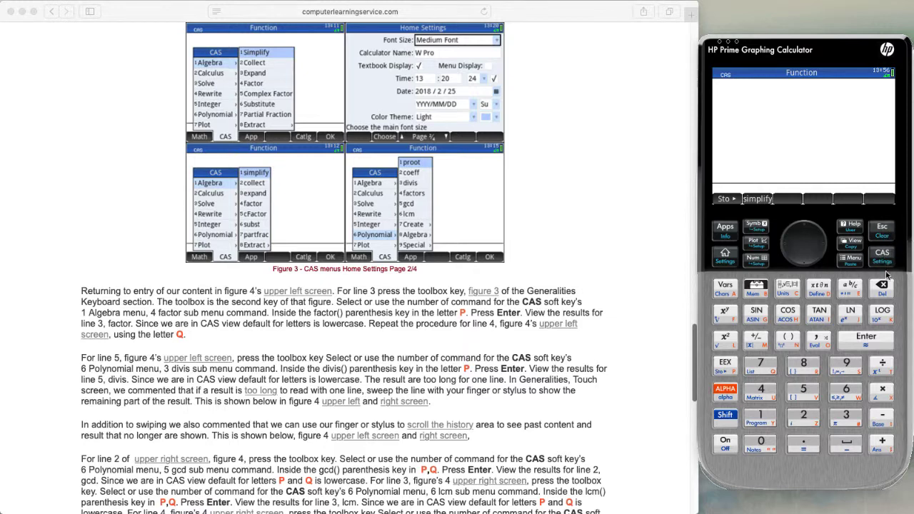
Turn off Menu Display on page 2 of the Home Settings and return to the CAS view
left_click(725, 416)
left_click(727, 261)
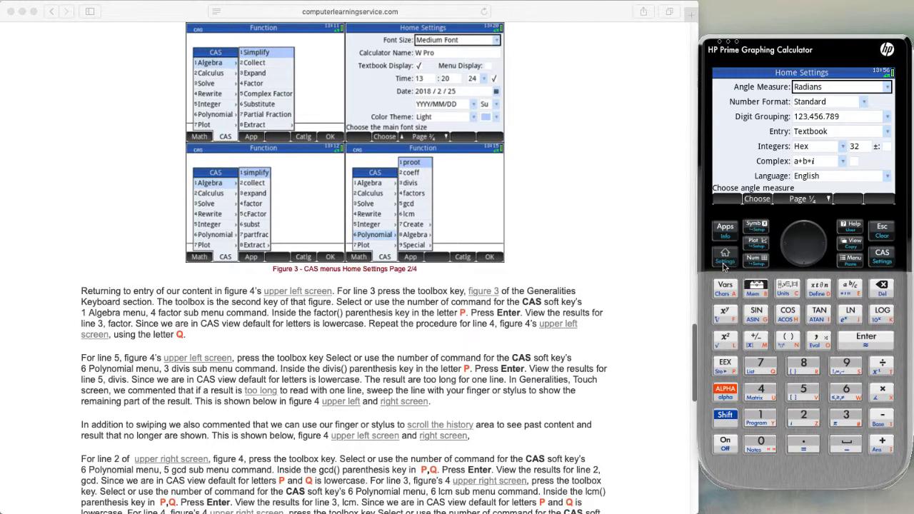
left_click(827, 200)
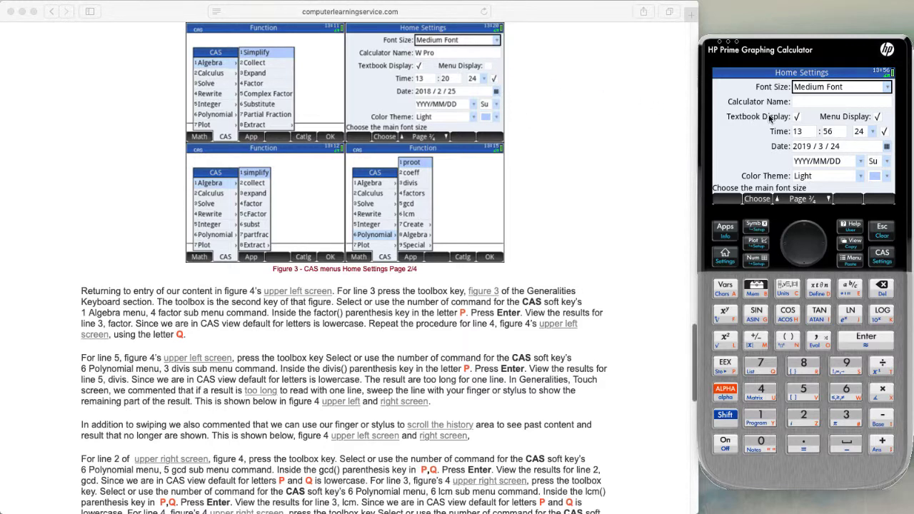
left_click(878, 118)
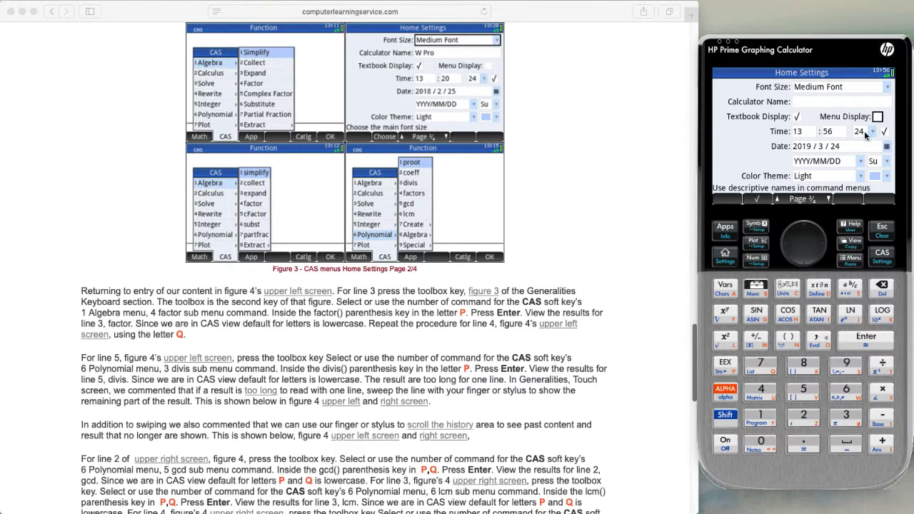
left_click(882, 230)
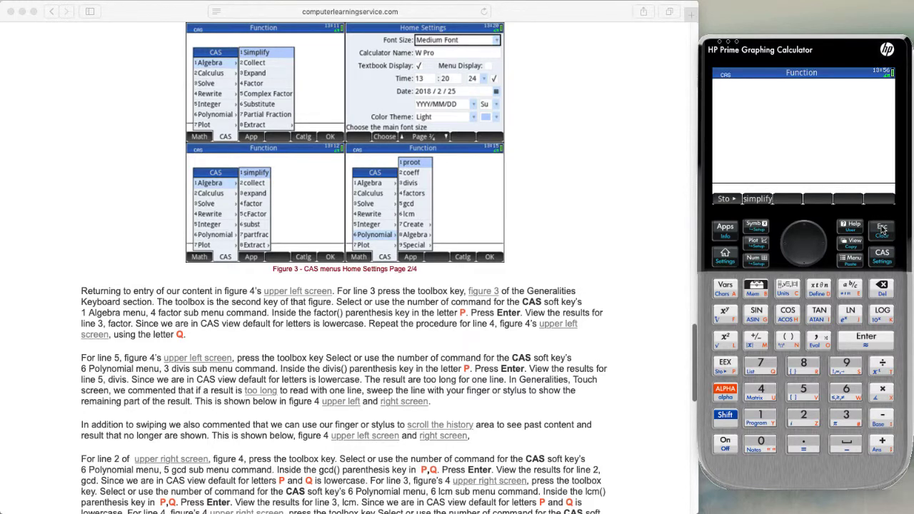
Examine the command names in the Algebra and Polynomial submenus of the CAS toolbox
left_click(757, 291)
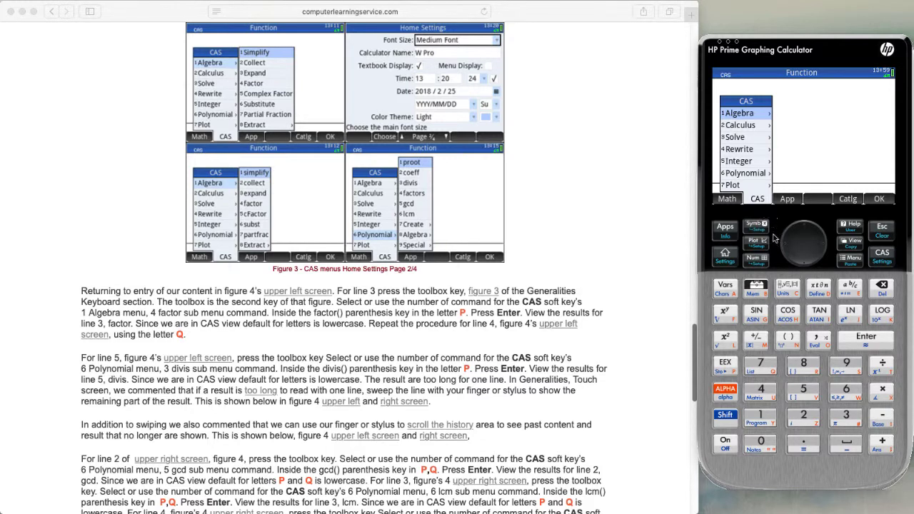
left_click(760, 418)
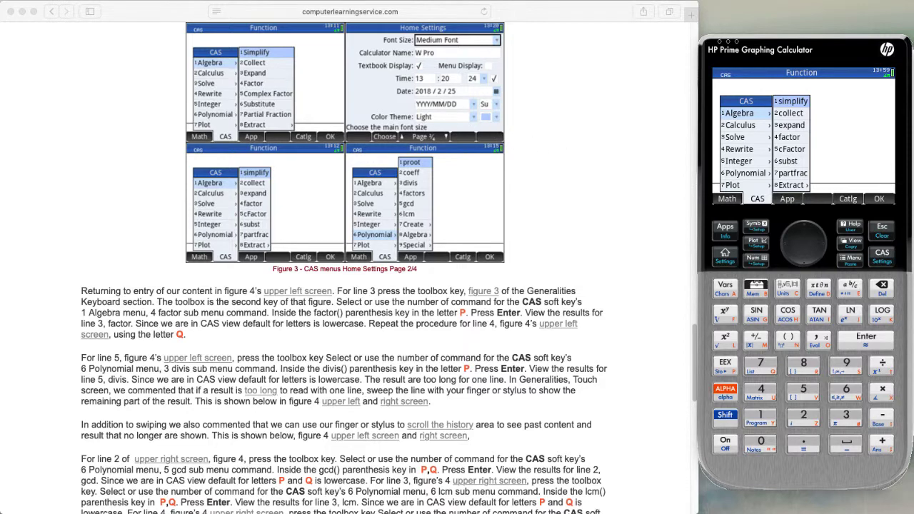
left_click(883, 231)
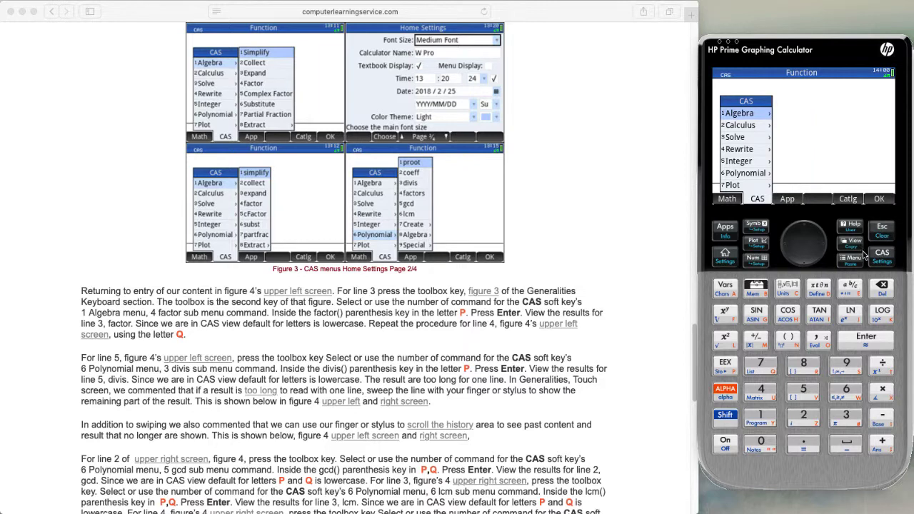
left_click(846, 389)
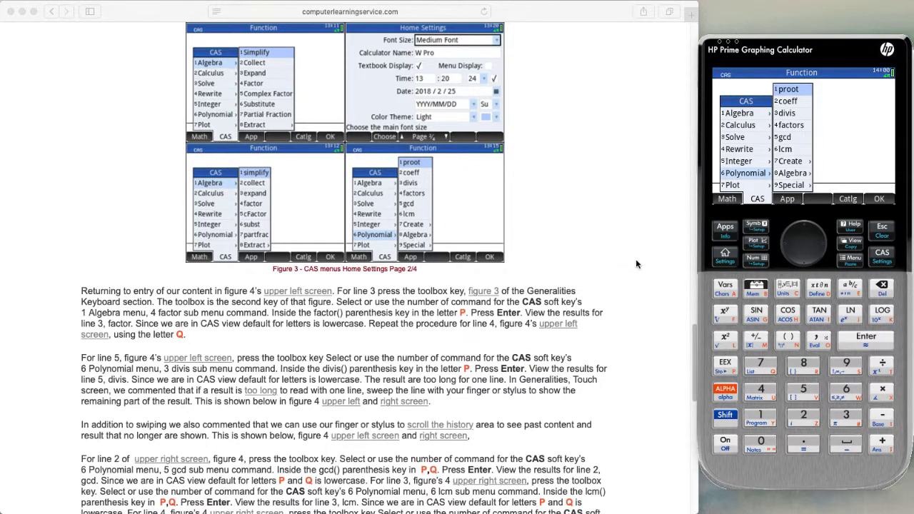
key("shift")
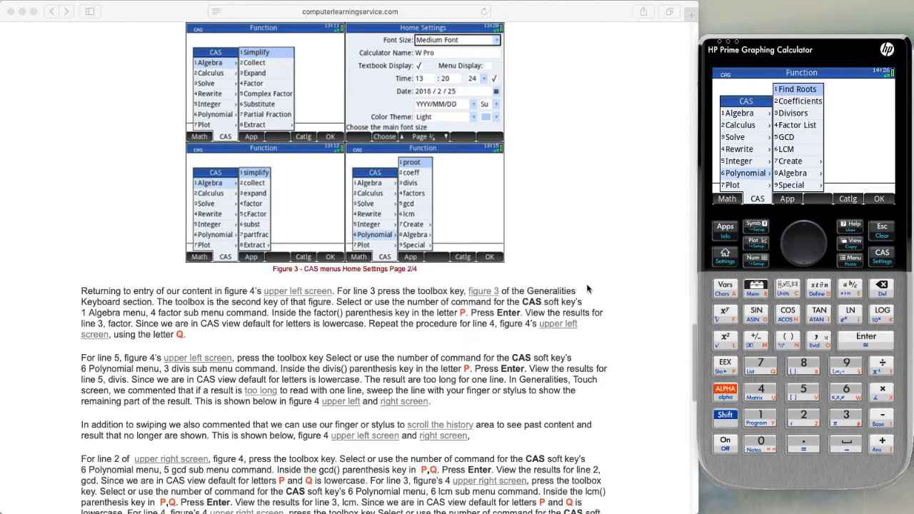
Show Figure 4 of the CAS Example on the web page and close the calculator's toolbox
left_click(553, 326)
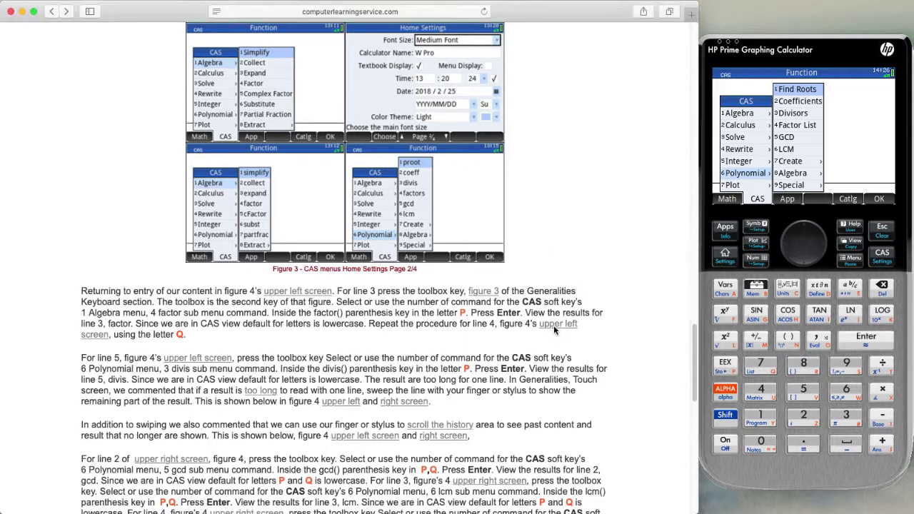
scroll(554, 324, "down", 10)
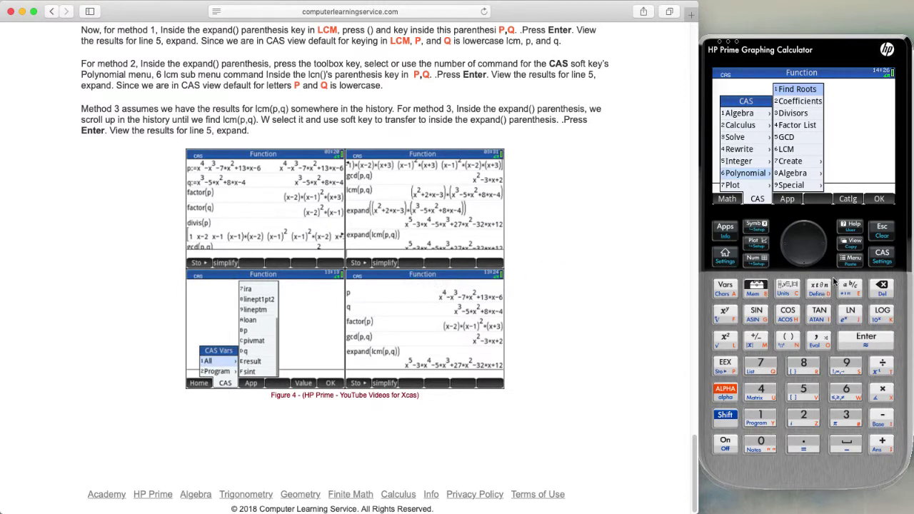
left_click(882, 234)
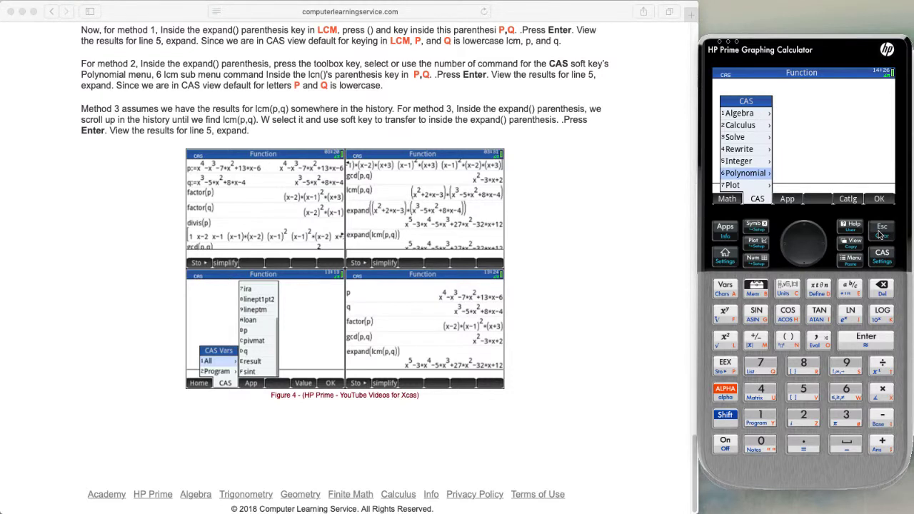
left_click(880, 234)
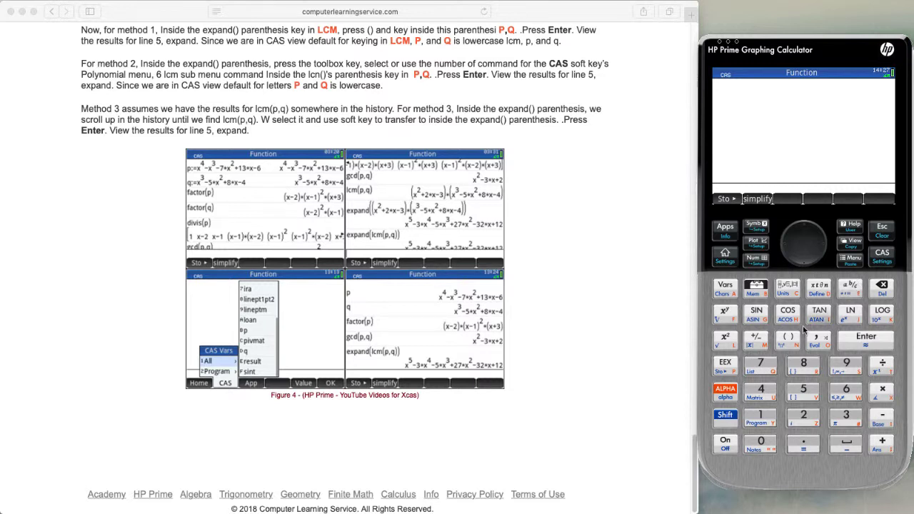
Evaluate q in the CAS view to check its stored definition
left_click(730, 393)
left_click(760, 365)
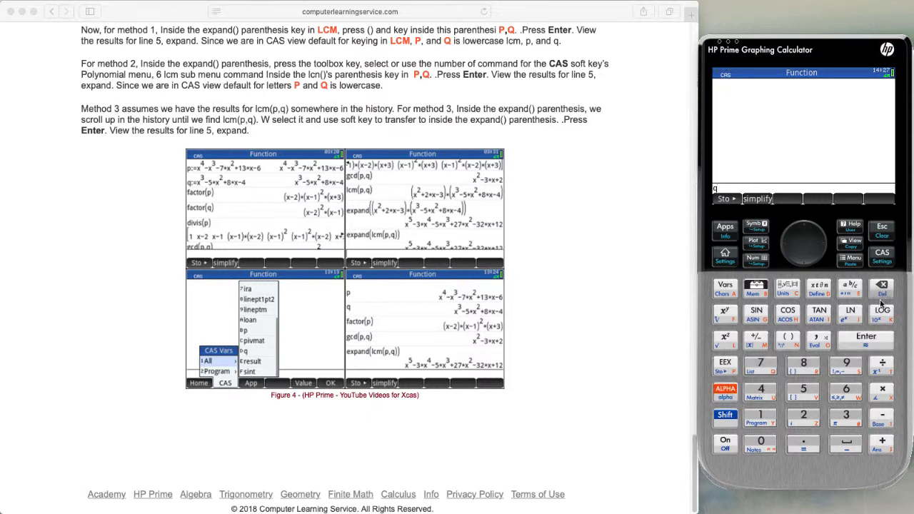
left_click(865, 340)
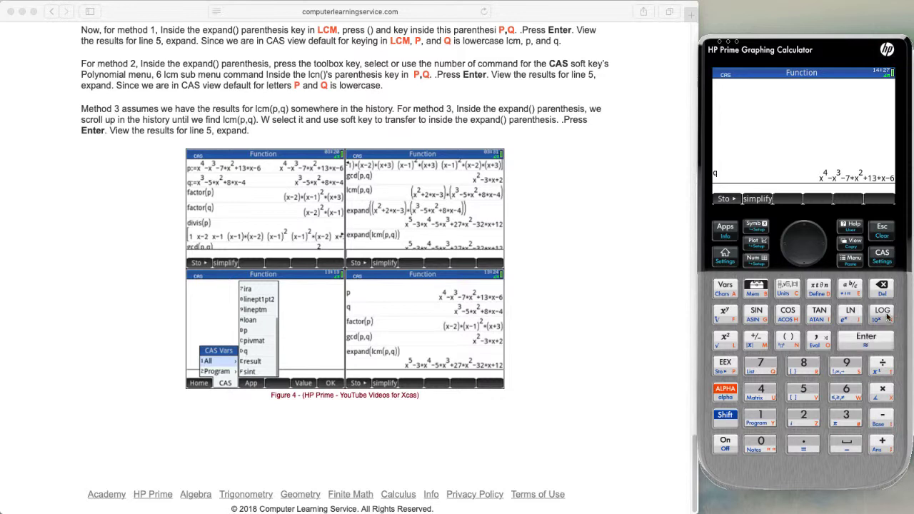
Find the purge command in the Catalog and run purge(q) to remove the variable q
left_click(777, 292)
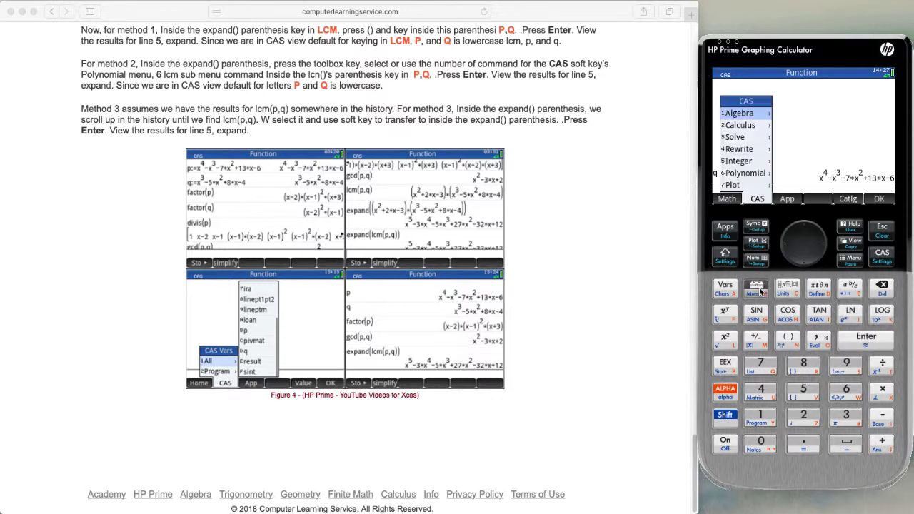
left_click(848, 200)
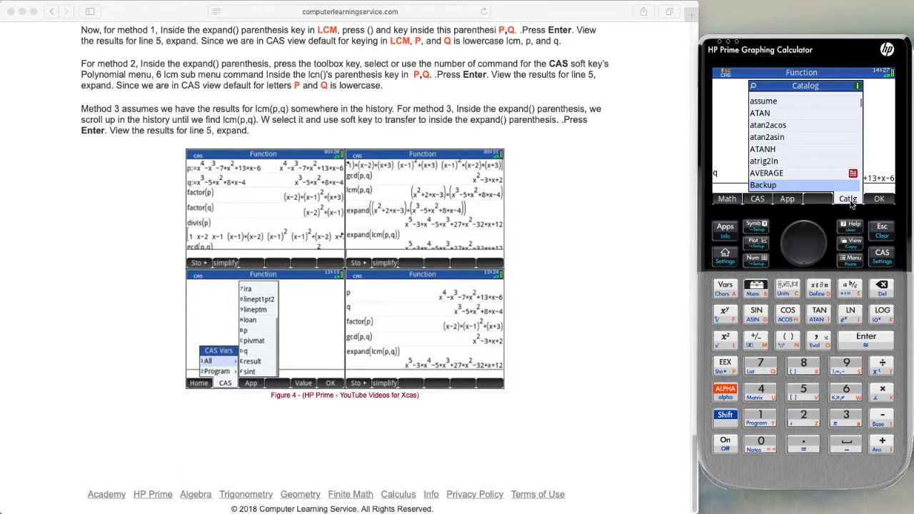
type("pu")
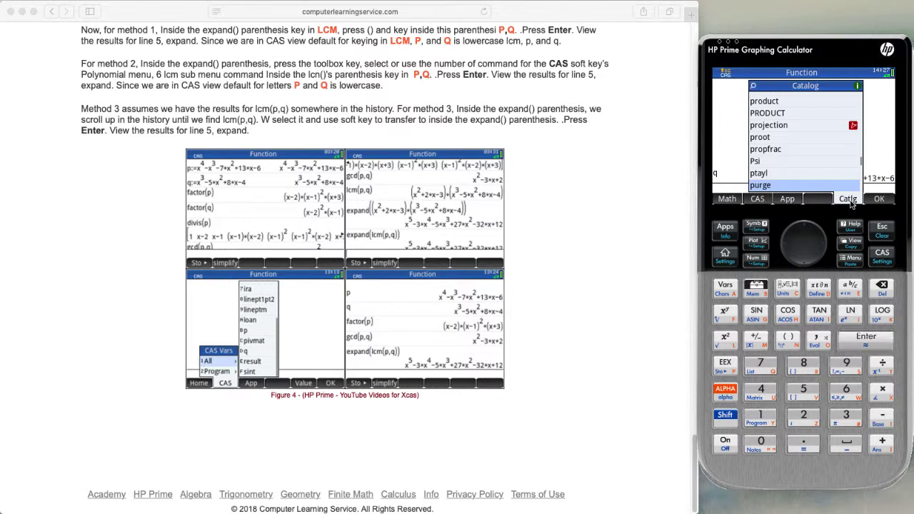
key("Return")
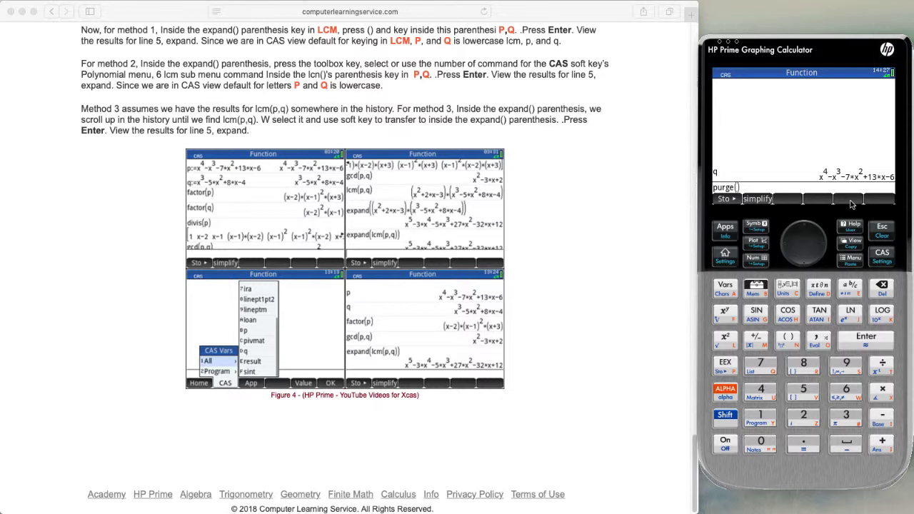
left_click(727, 392)
left_click(770, 371)
left_click(883, 338)
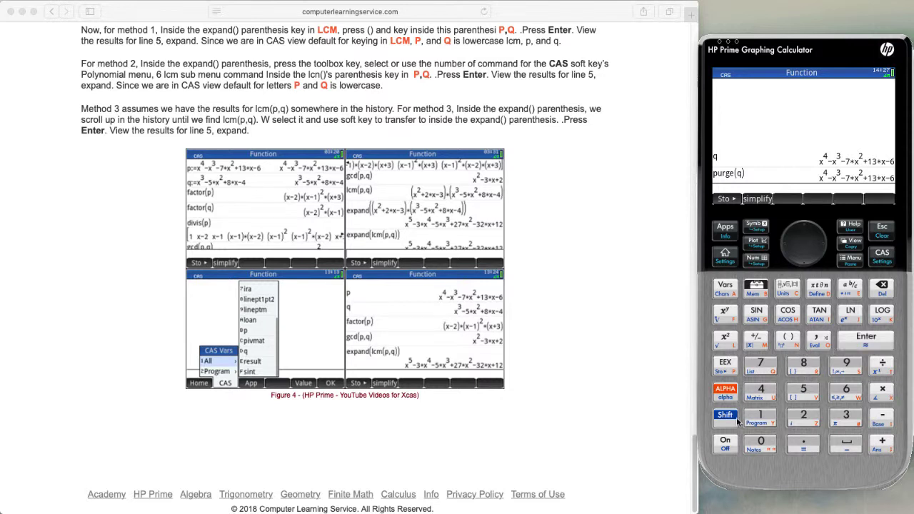
Evaluate q and p again to check what each variable holds after the purge
left_click(735, 393)
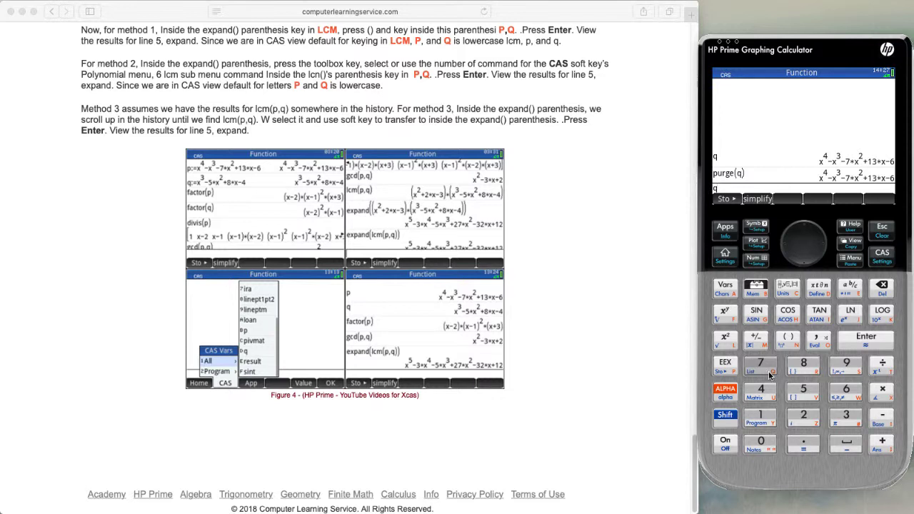
left_click(865, 338)
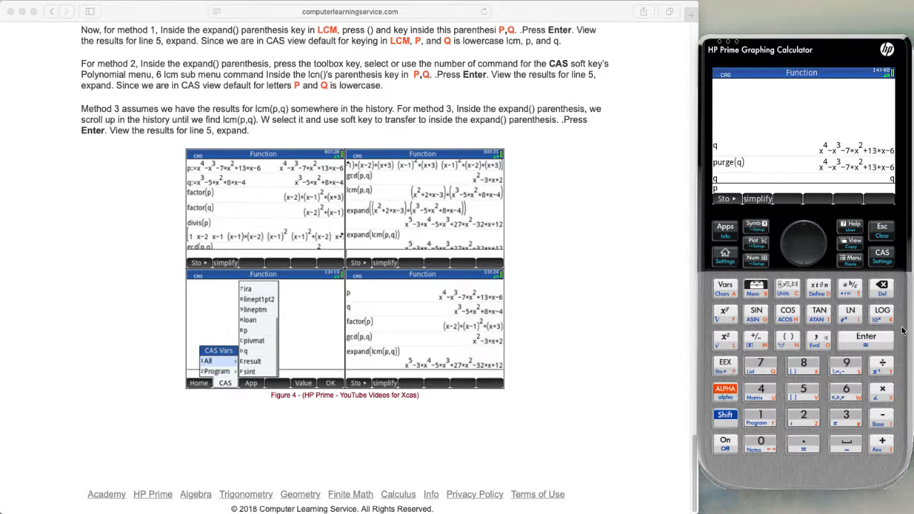
left_click(874, 339)
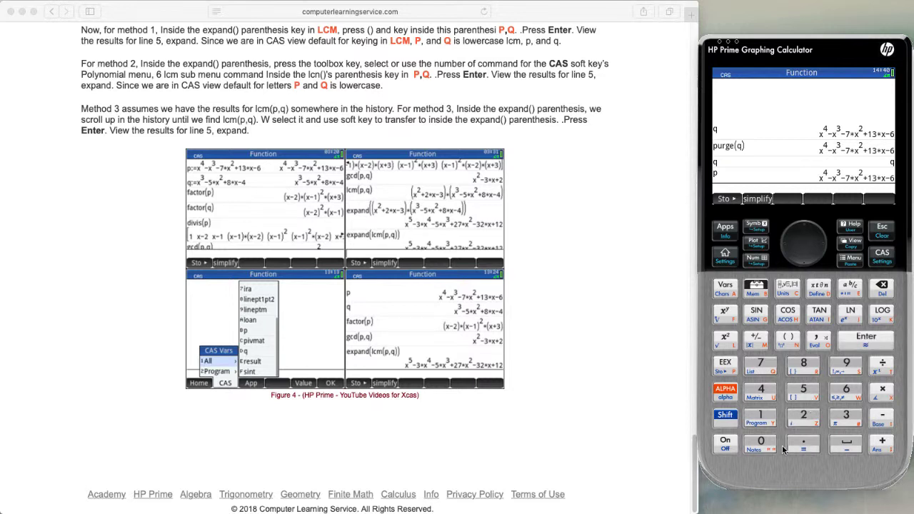
Start a new definition of the variable q on the CAS entry line with the assignment operator :=
left_click(726, 391)
left_click(765, 371)
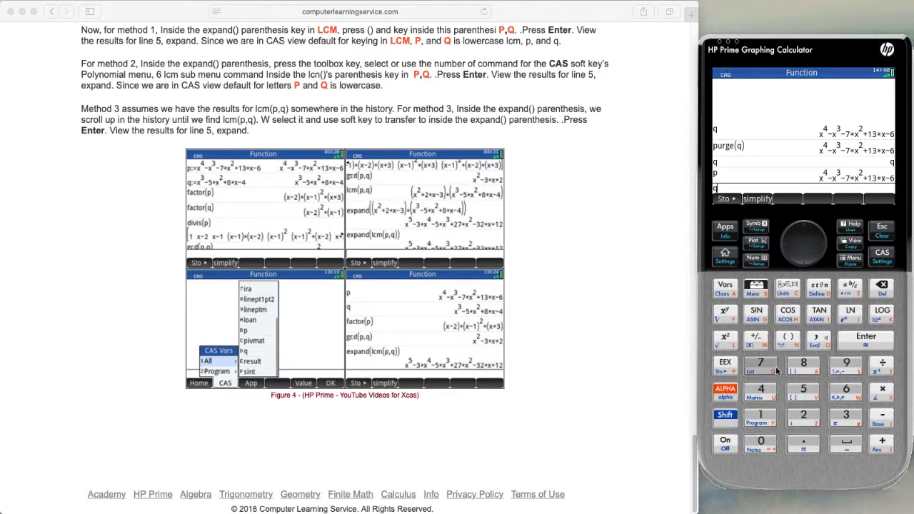
left_click(724, 391)
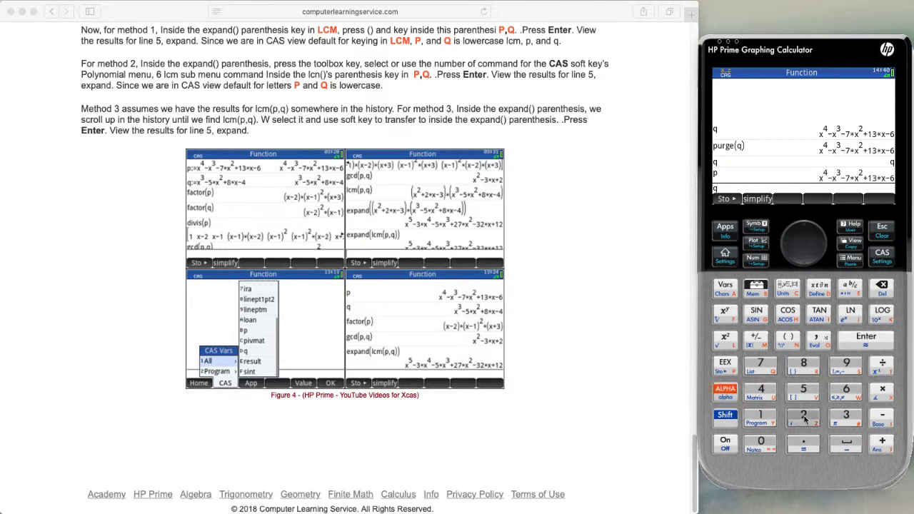
left_click(885, 421)
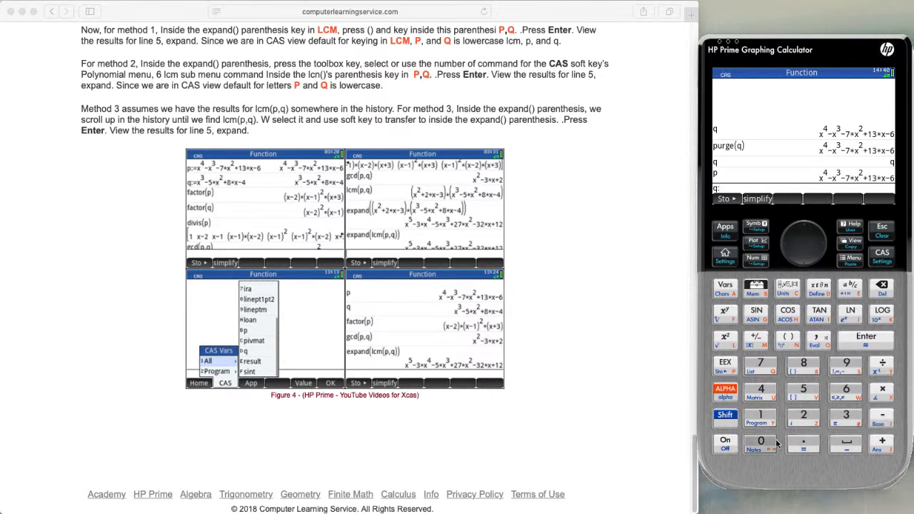
left_click(724, 418)
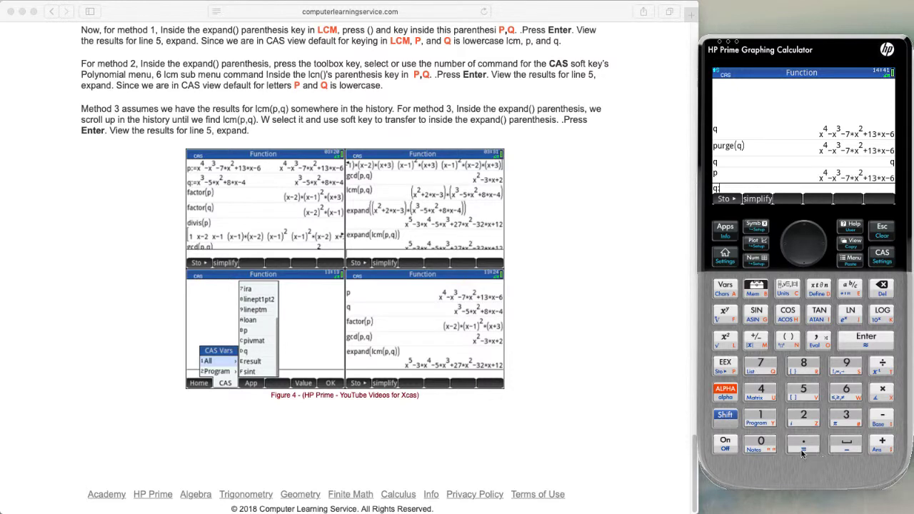
left_click(798, 453)
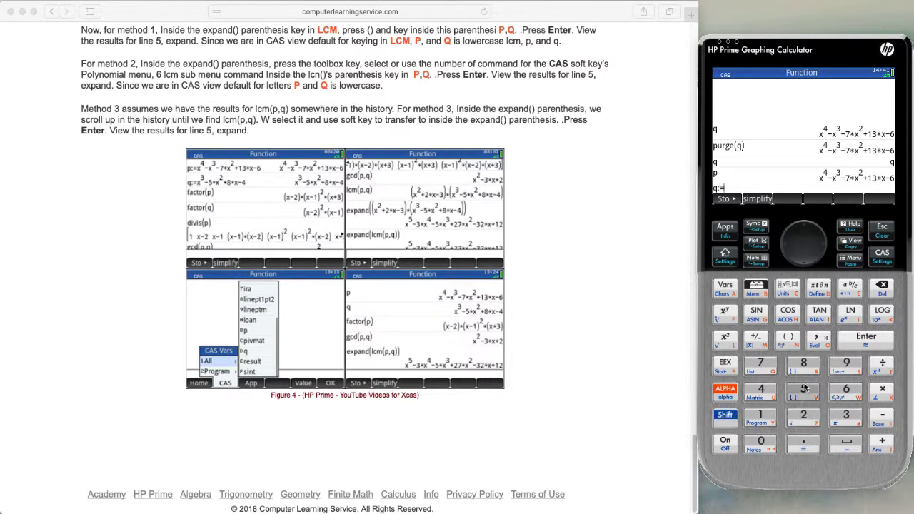
Enter x^3-5x^2 as the first two terms of polynomial q
left_click(819, 285)
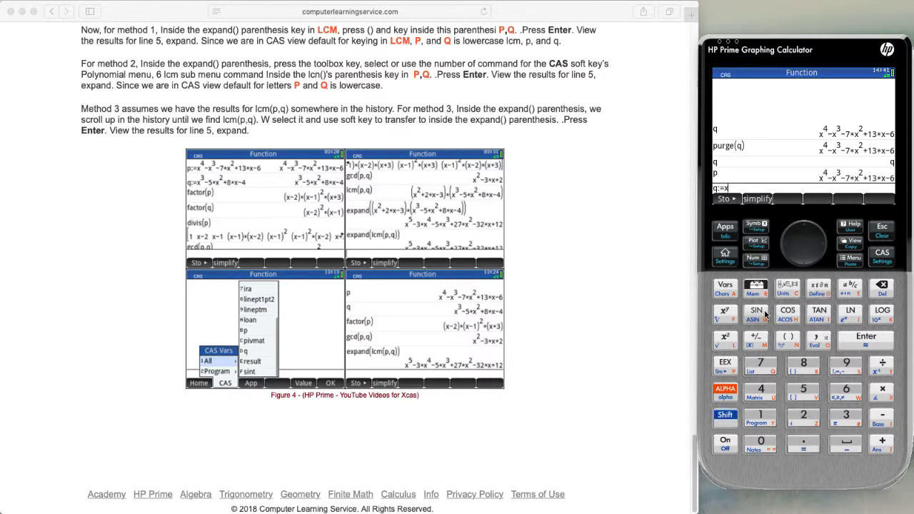
left_click(725, 313)
left_click(846, 416)
left_click(818, 250)
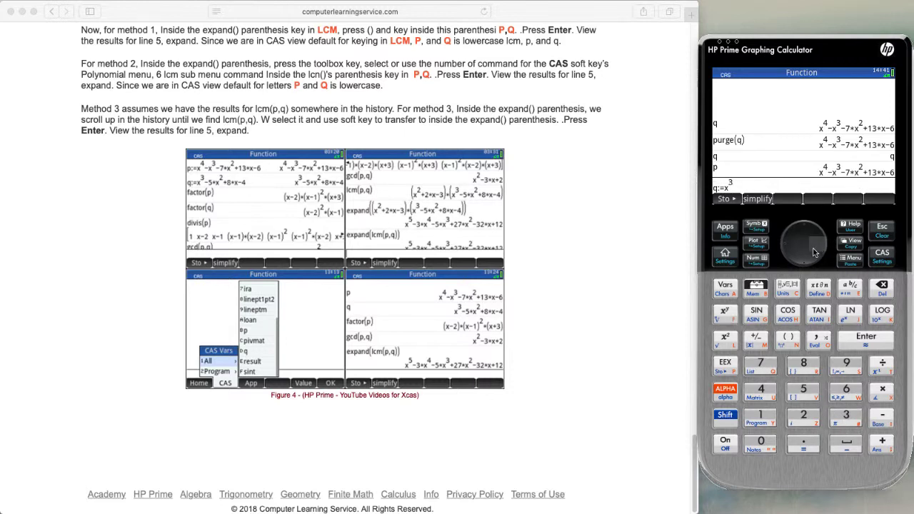
left_click(883, 420)
left_click(803, 390)
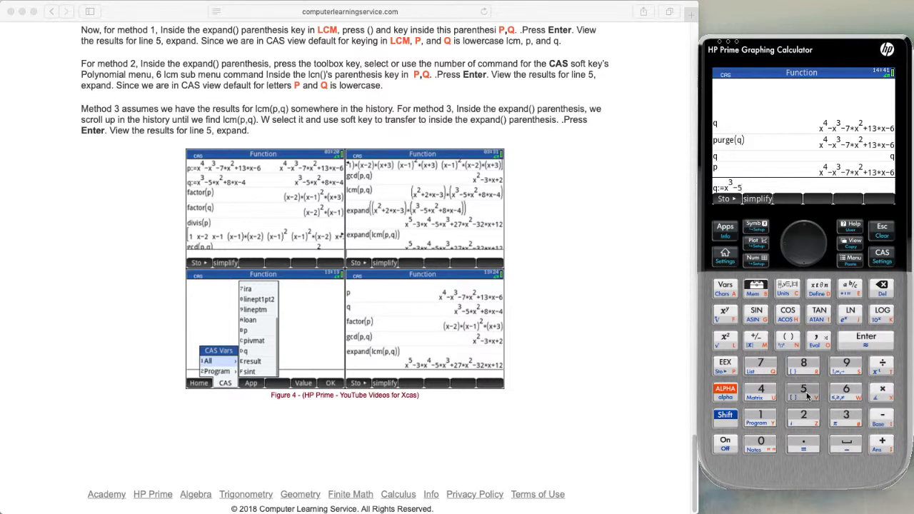
left_click(819, 288)
left_click(729, 340)
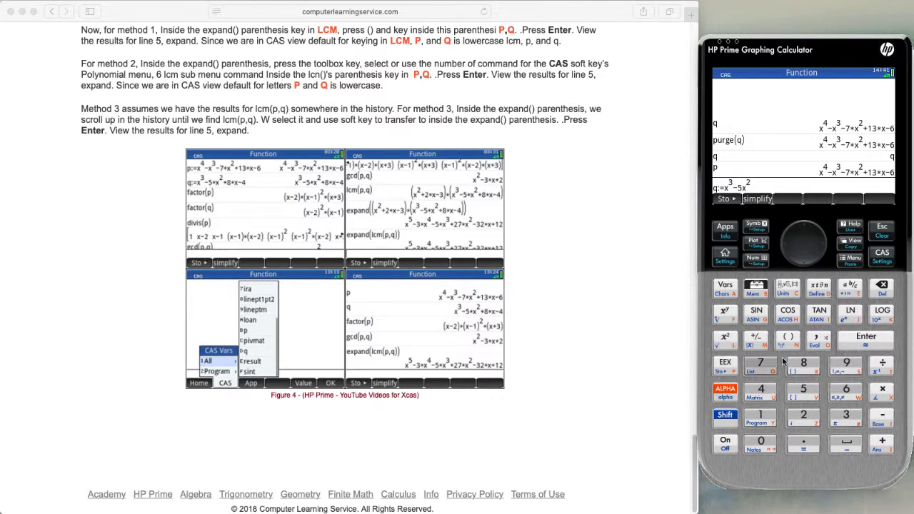
Complete polynomial q with the terms +8x-4 and store the definition
left_click(878, 448)
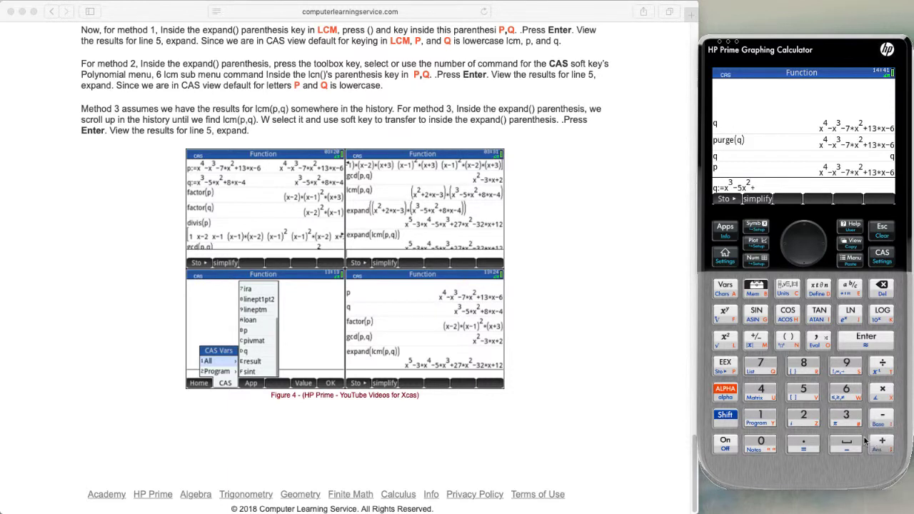
left_click(803, 365)
left_click(821, 292)
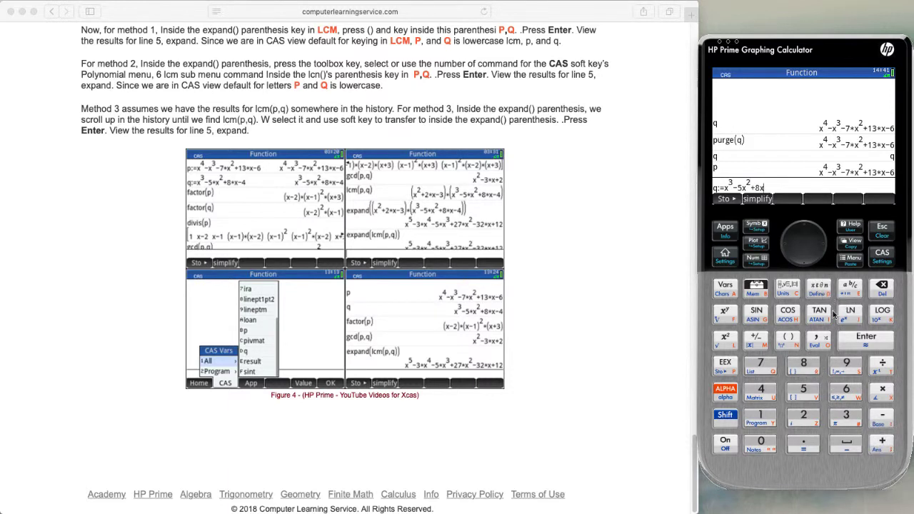
left_click(880, 417)
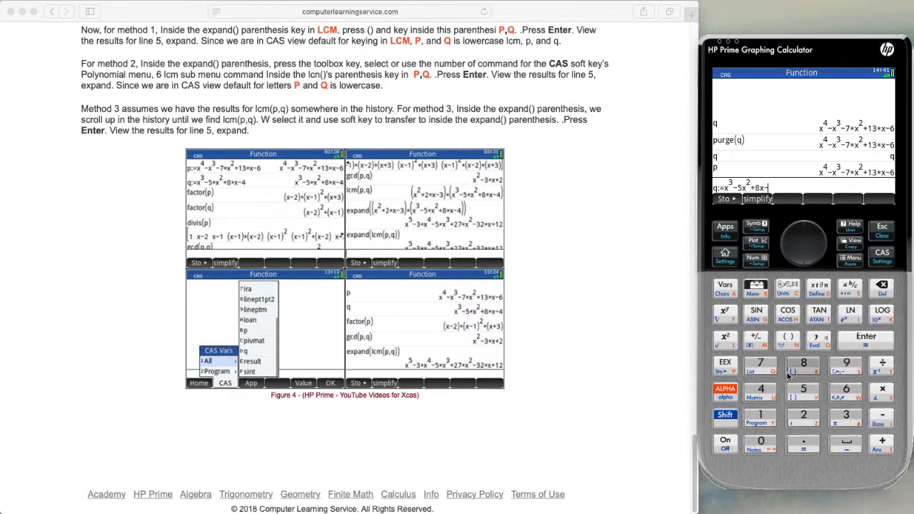
left_click(760, 389)
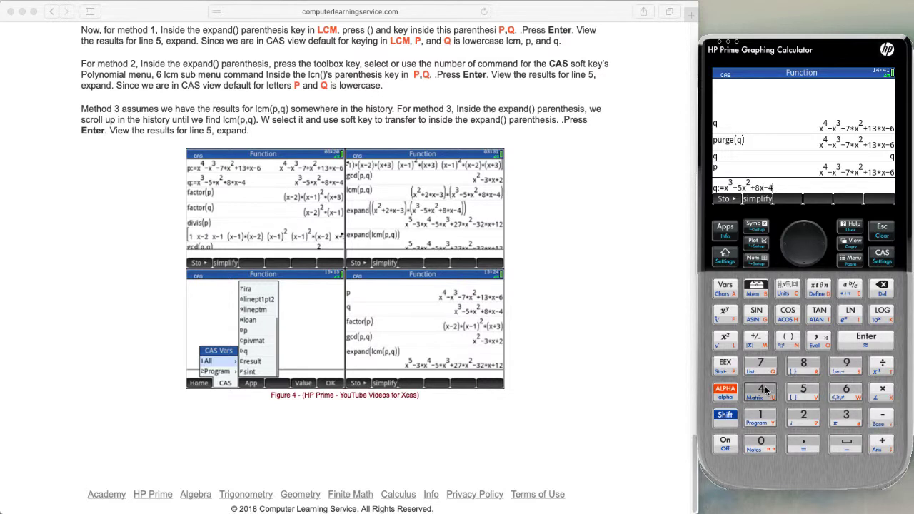
left_click(871, 346)
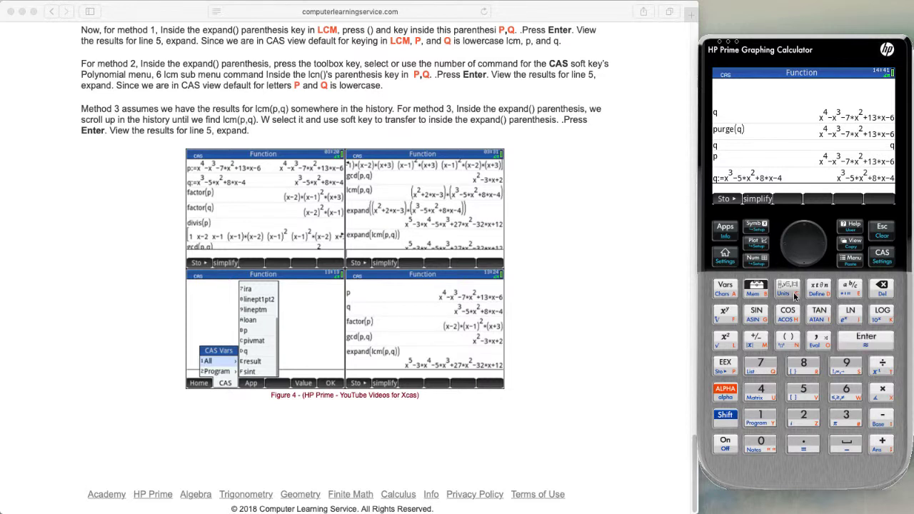
Insert the Factor command from the toolbox's CAS Algebra commands and evaluate factor(p)
left_click(756, 291)
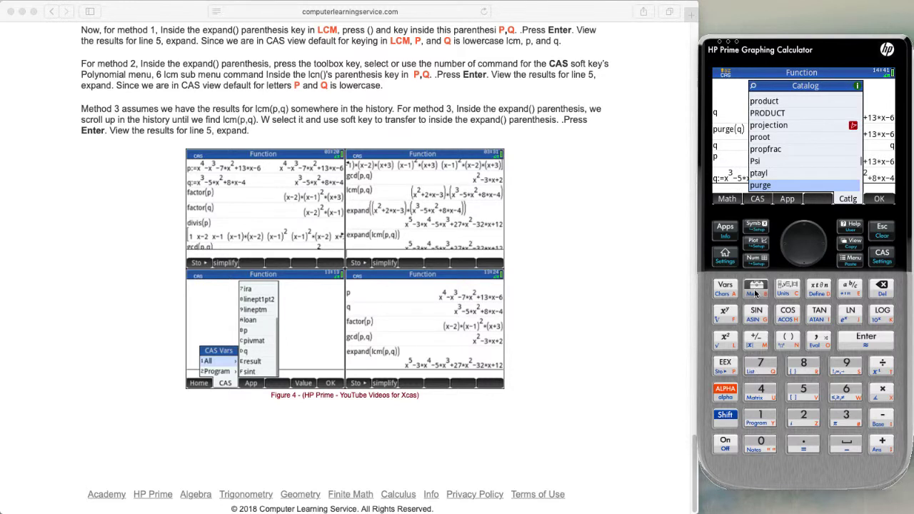
left_click(762, 200)
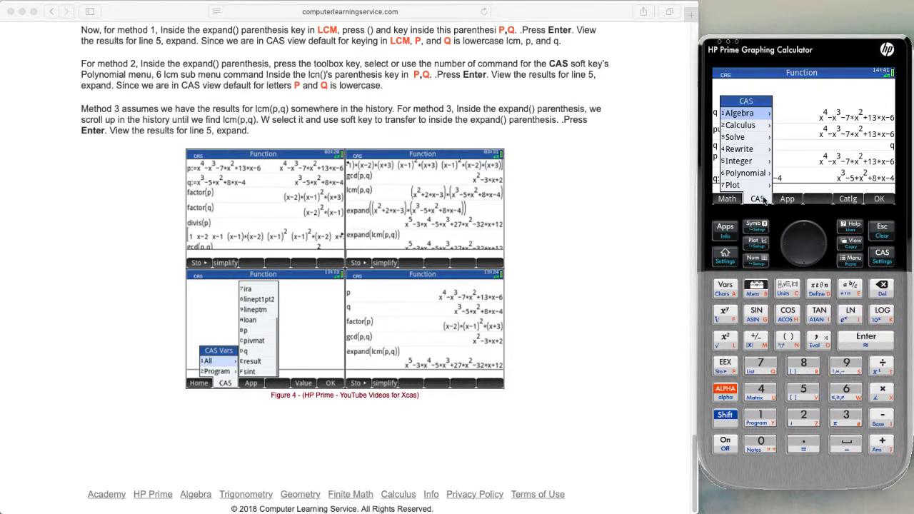
left_click(760, 418)
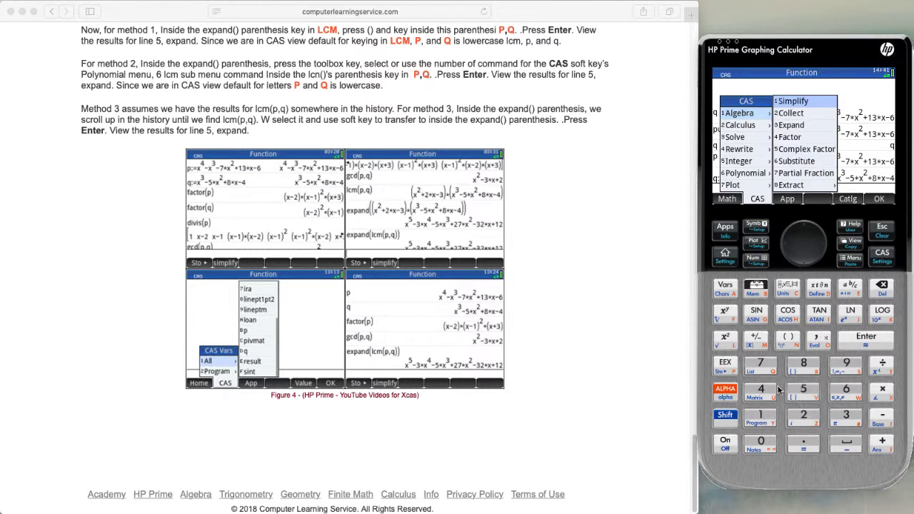
left_click(769, 391)
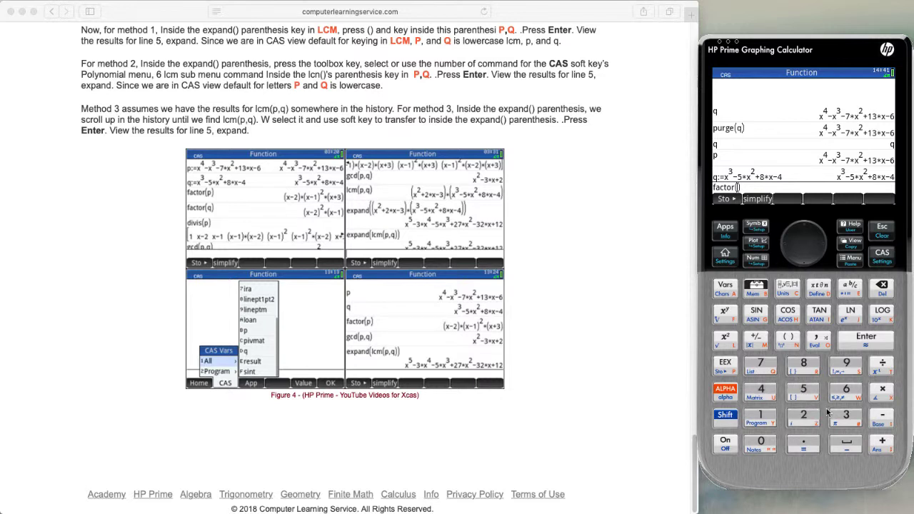
left_click(726, 389)
left_click(736, 369)
left_click(865, 338)
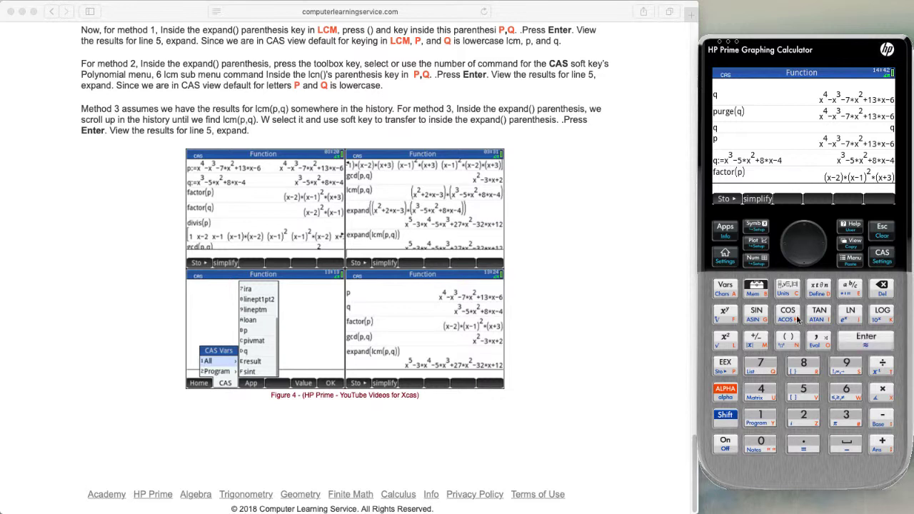
Copy factor(p) from the history to the entry line, replace p with q and evaluate factor(q)
left_click(738, 175)
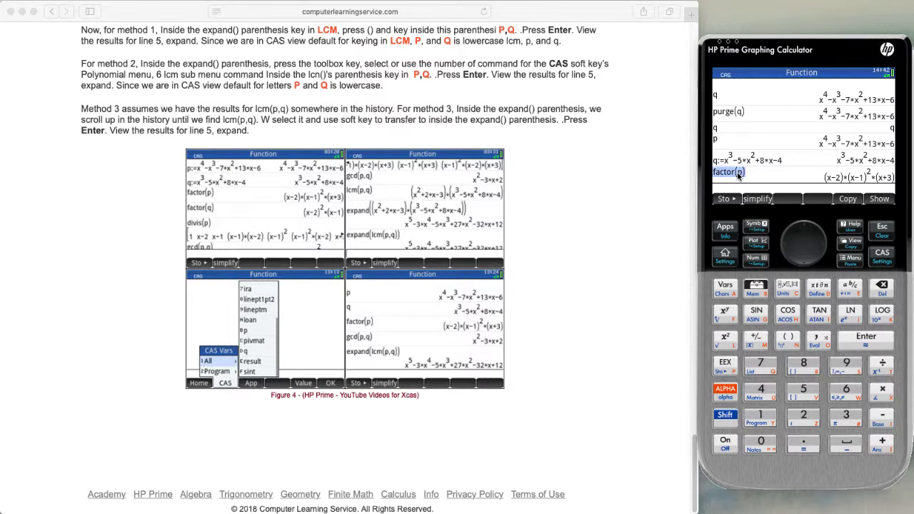
left_click(848, 201)
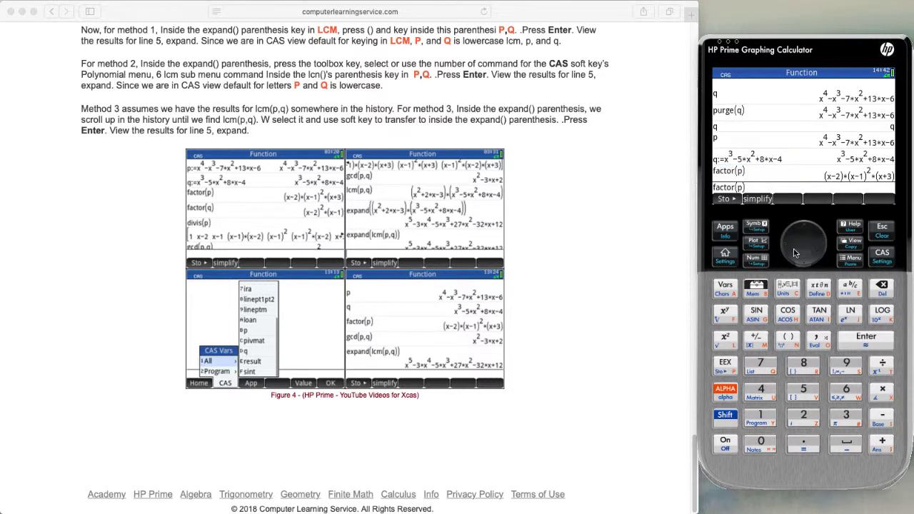
left_click(880, 292)
left_click(726, 397)
left_click(760, 365)
left_click(865, 338)
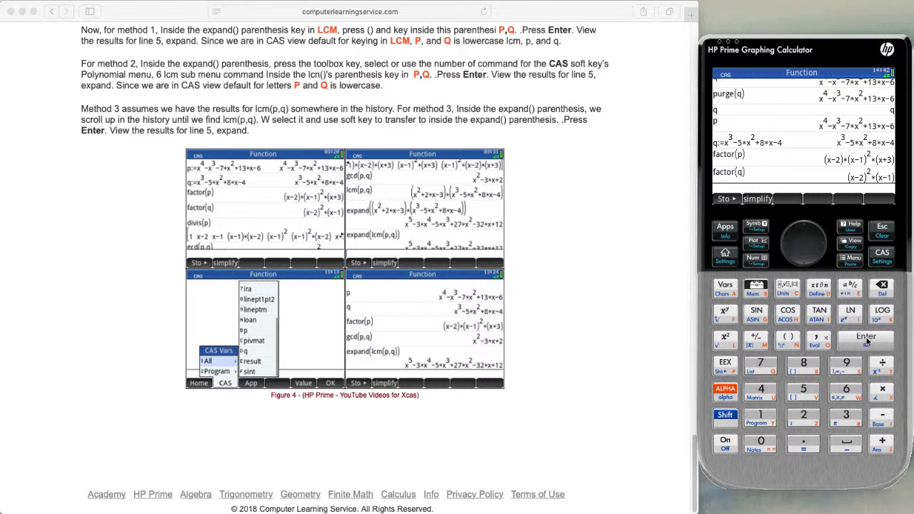
Insert the Divisors command from the CAS Polynomial commands and evaluate divis(p)
key("shift")
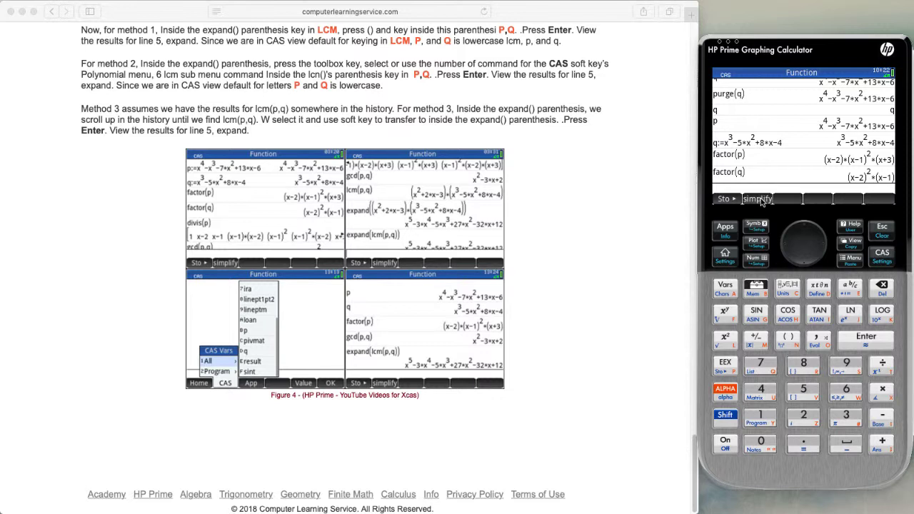
left_click(759, 286)
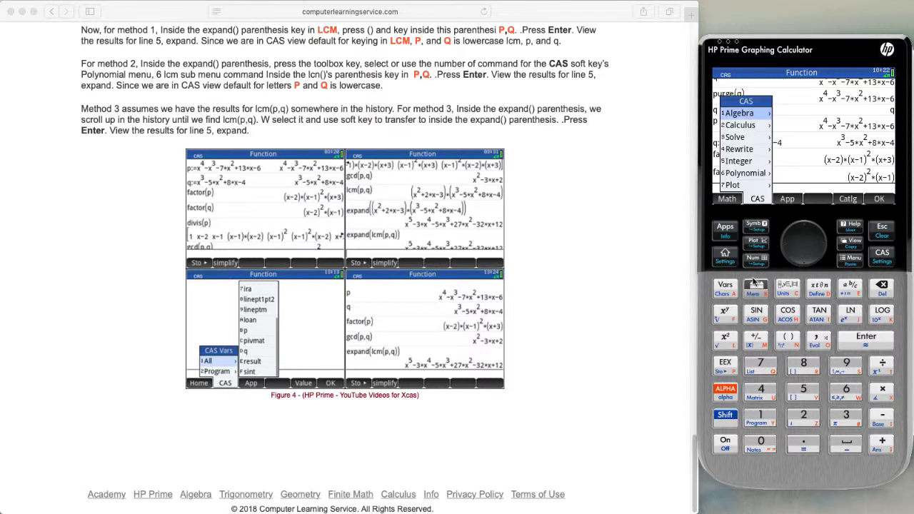
left_click(848, 390)
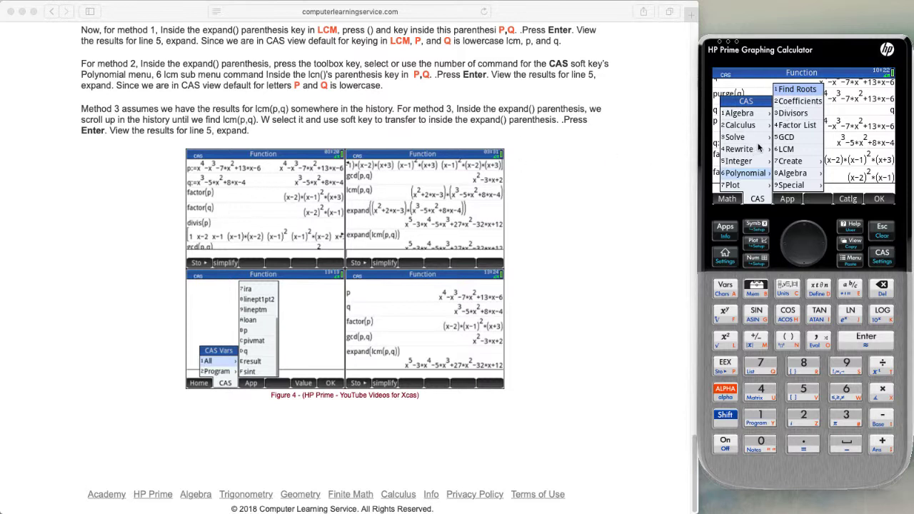
left_click(788, 117)
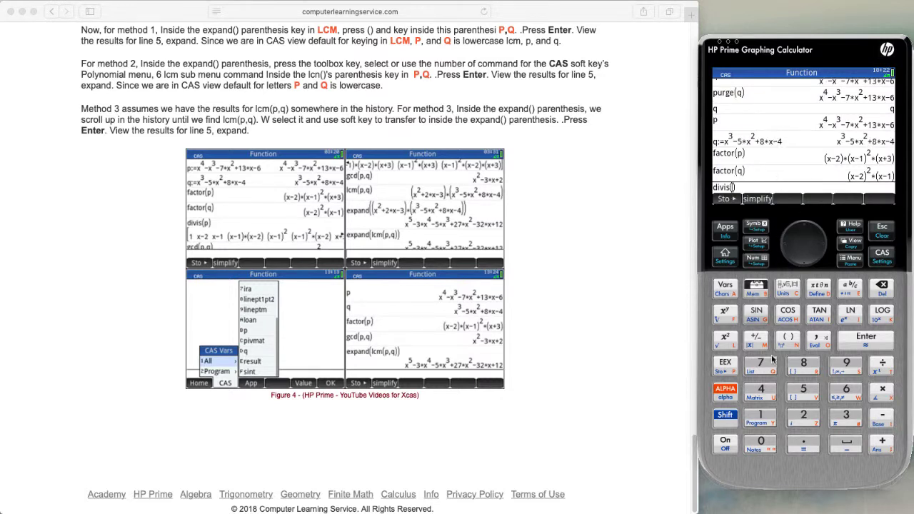
left_click(727, 391)
left_click(730, 369)
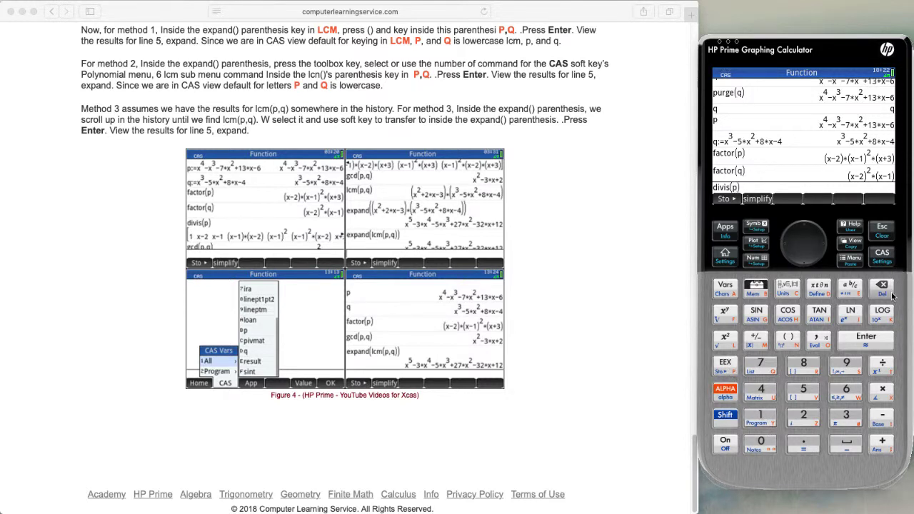
left_click(885, 341)
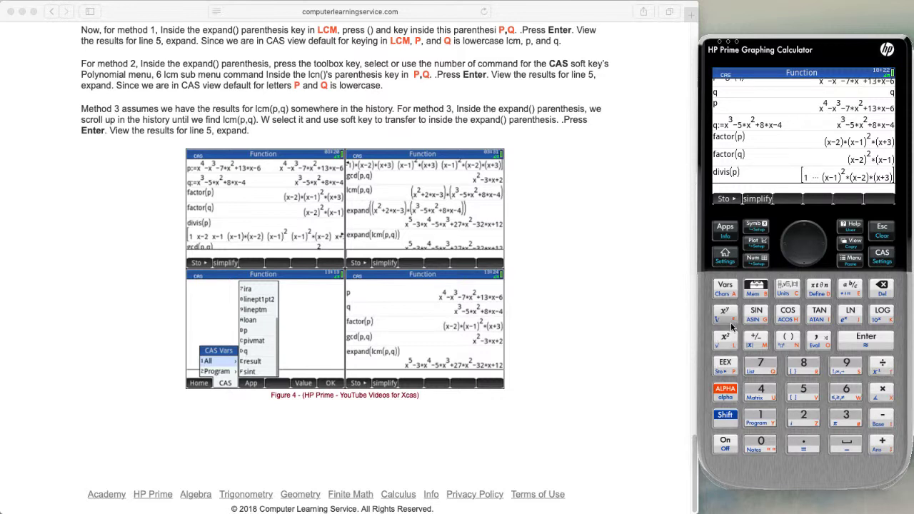
Insert the GCD command from the CAS Polynomial commands and evaluate gcd(p,q)
left_click(757, 292)
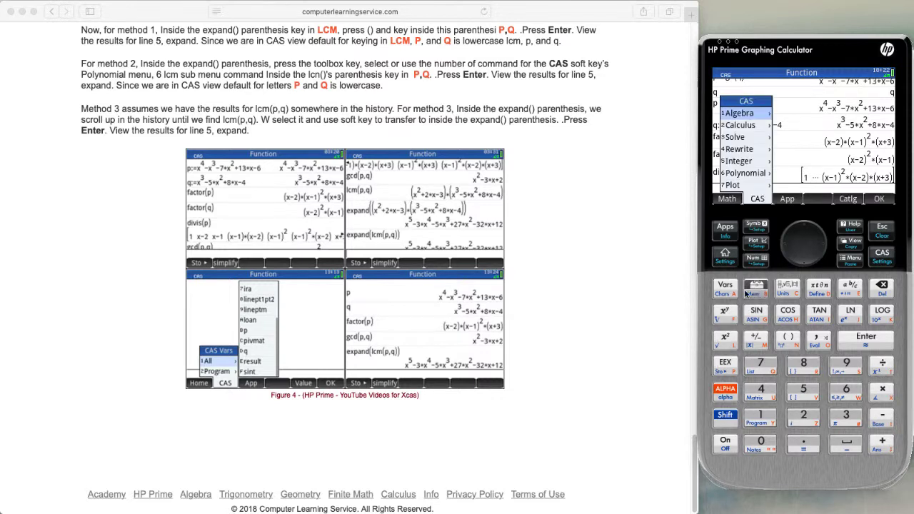
left_click(842, 389)
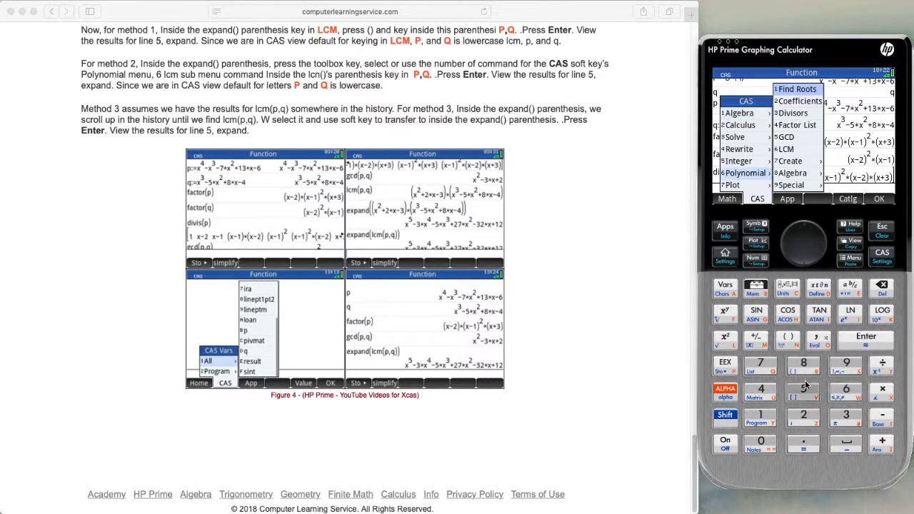
left_click(803, 390)
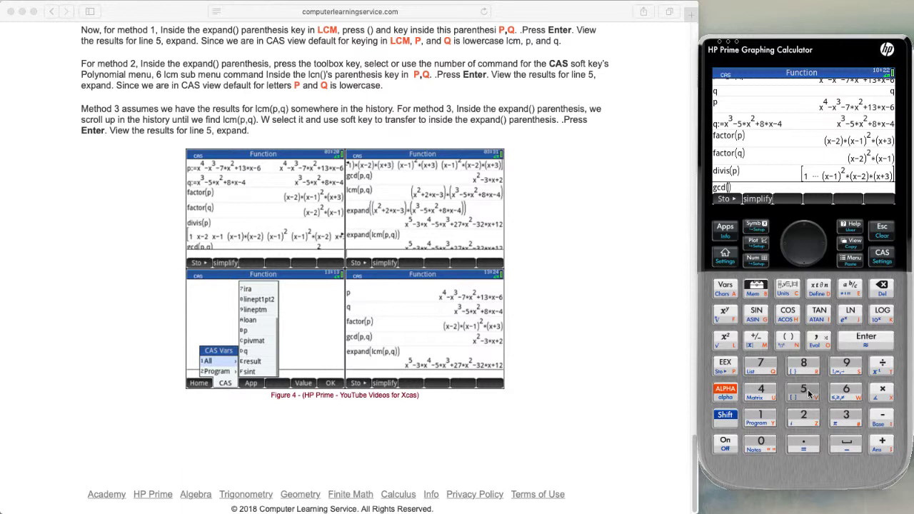
left_click(731, 391)
left_click(723, 372)
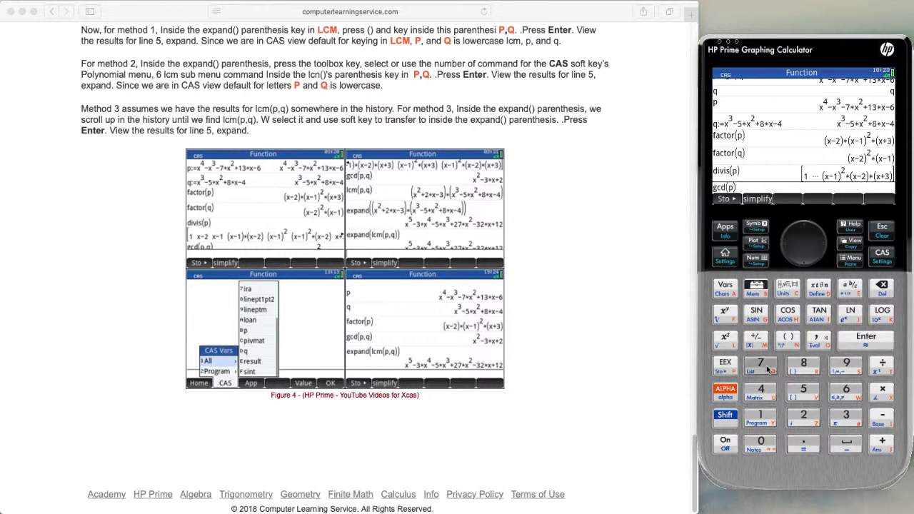
left_click(811, 345)
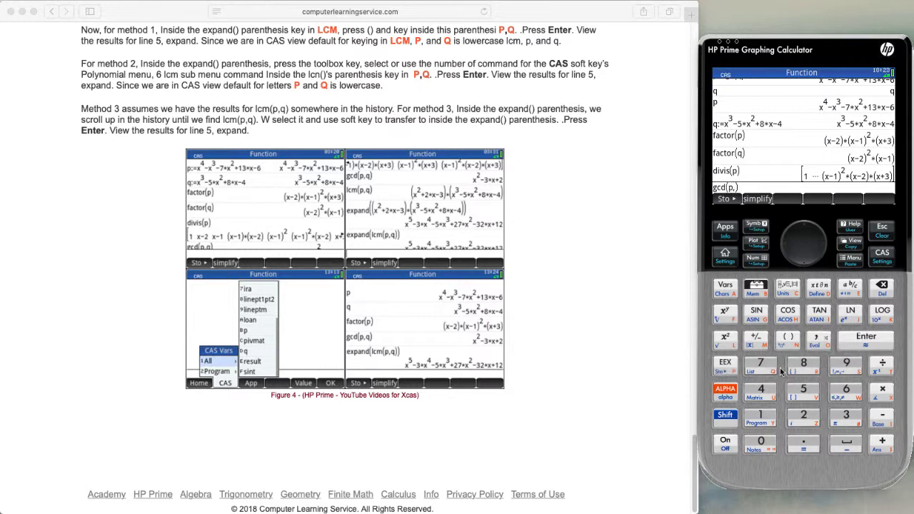
left_click(734, 394)
left_click(762, 373)
left_click(865, 341)
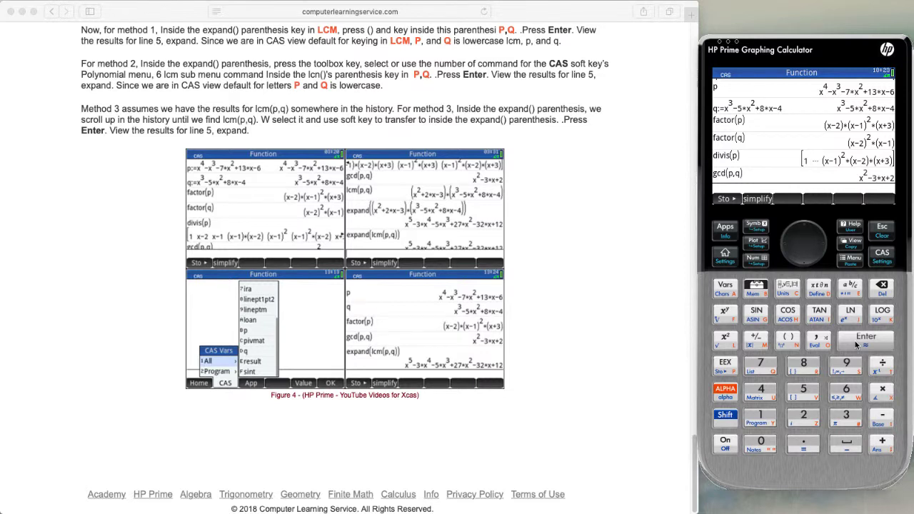
Insert the LCM command from the CAS Polynomial commands and evaluate lcm(p,q)
left_click(758, 293)
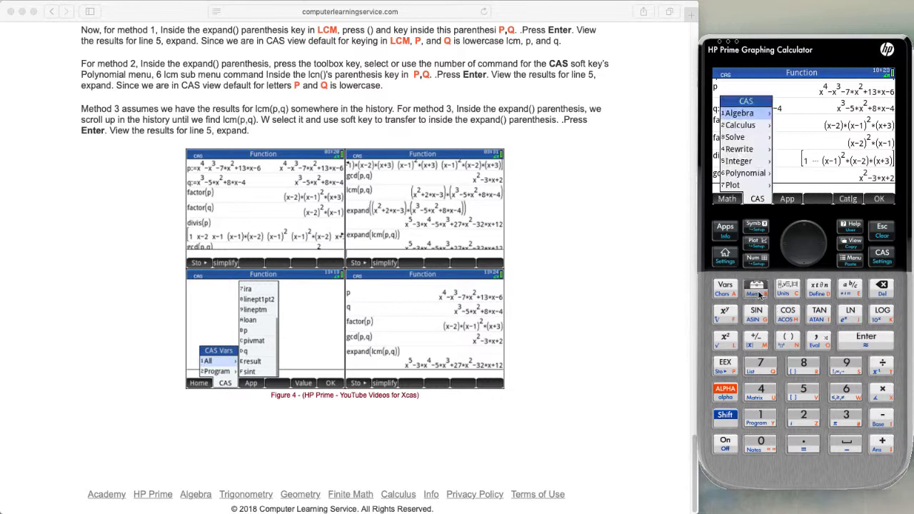
left_click(843, 388)
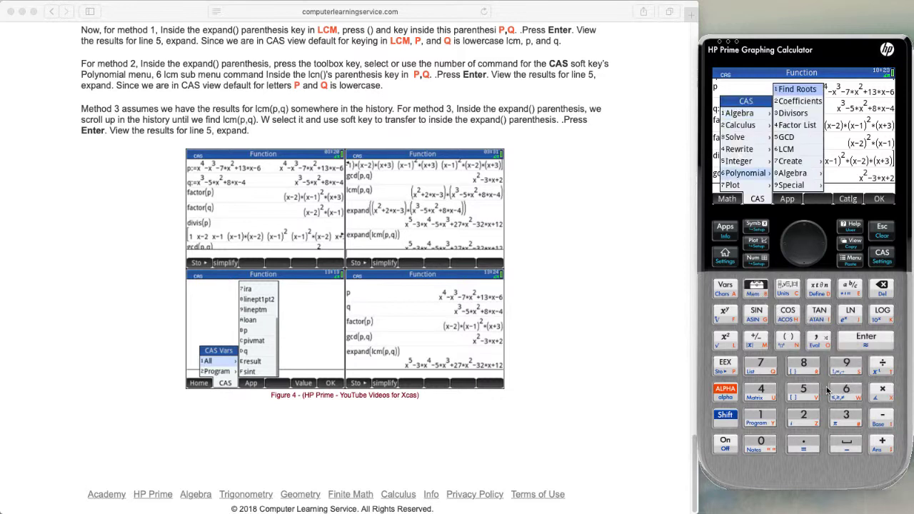
left_click(843, 392)
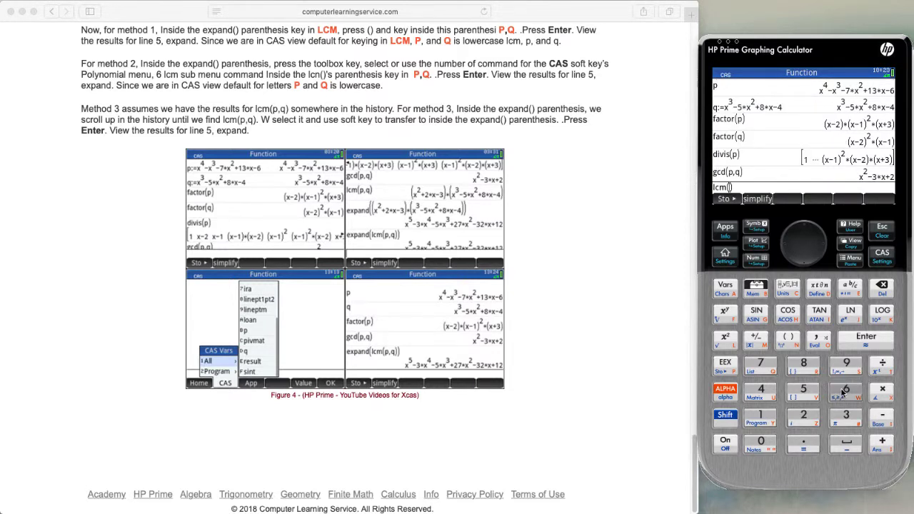
left_click(728, 395)
left_click(724, 364)
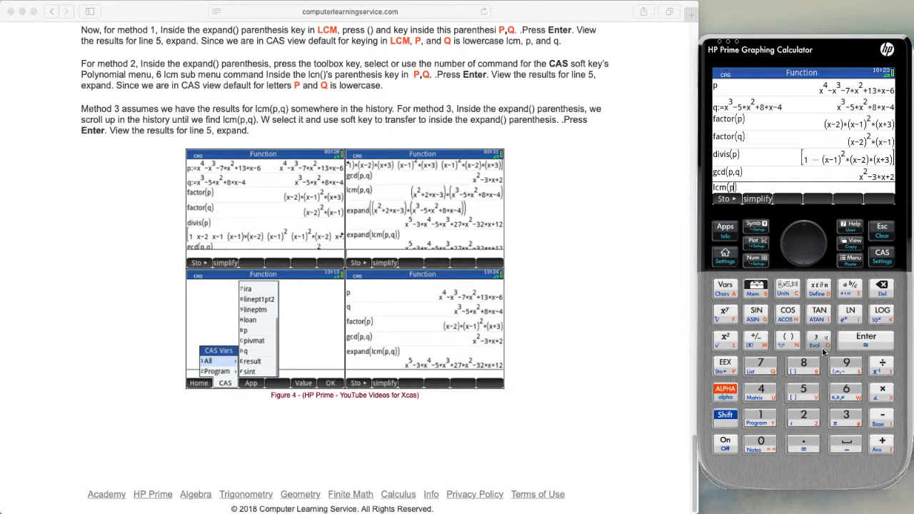
left_click(815, 343)
left_click(725, 392)
left_click(758, 366)
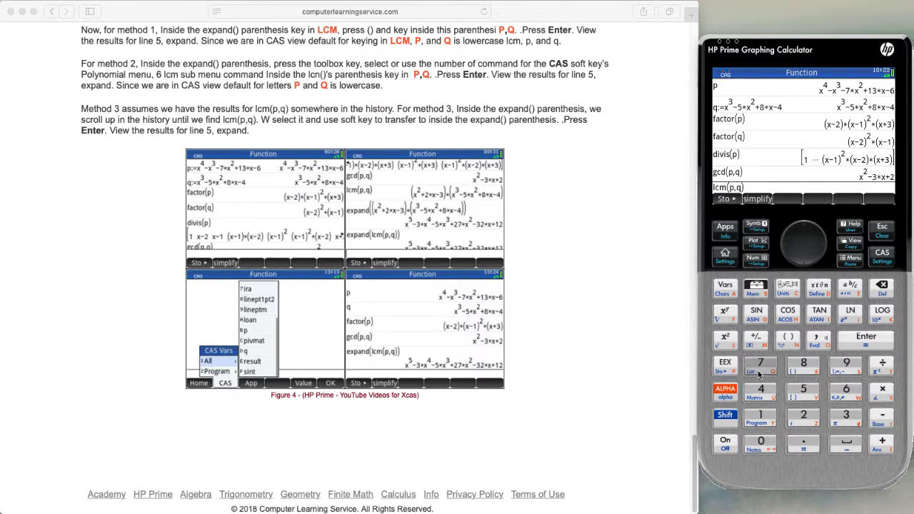
left_click(858, 340)
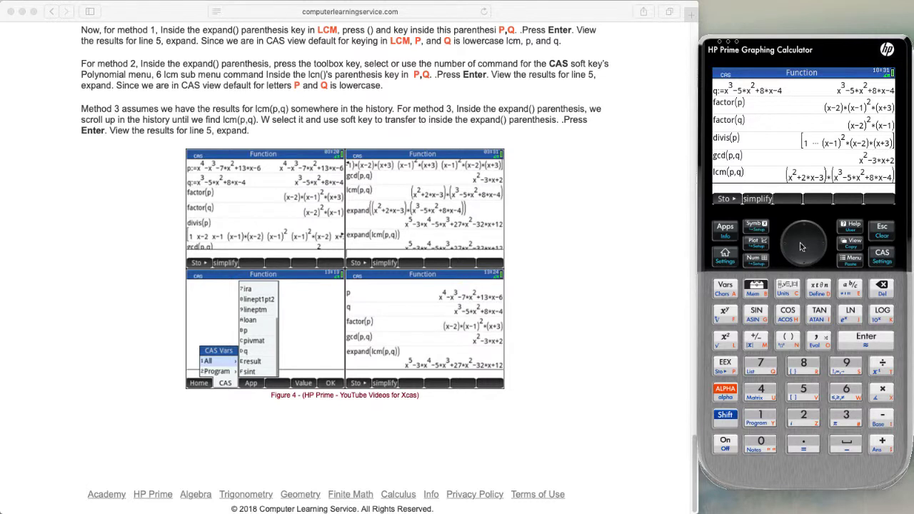
Insert the Expand command from the CAS Algebra commands, copy the lcm(p,q) result from the history into its parentheses and evaluate it
left_click(758, 288)
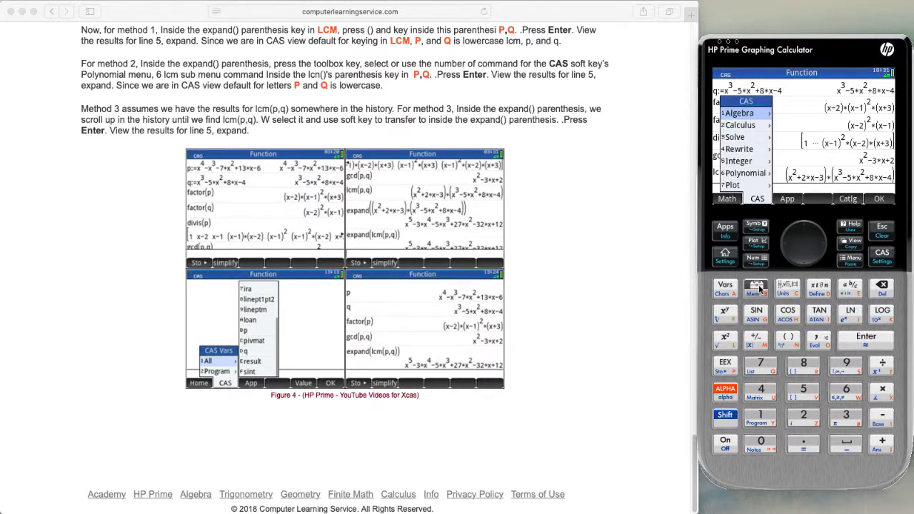
left_click(755, 427)
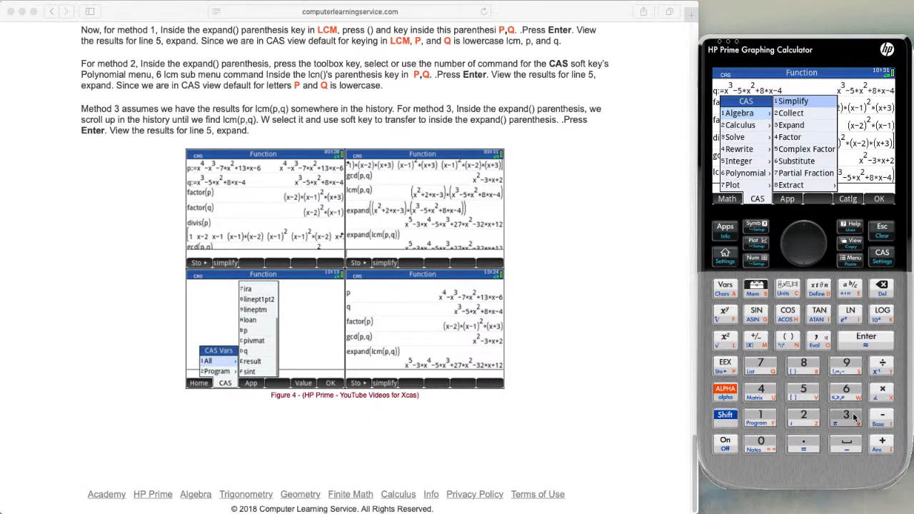
left_click(847, 416)
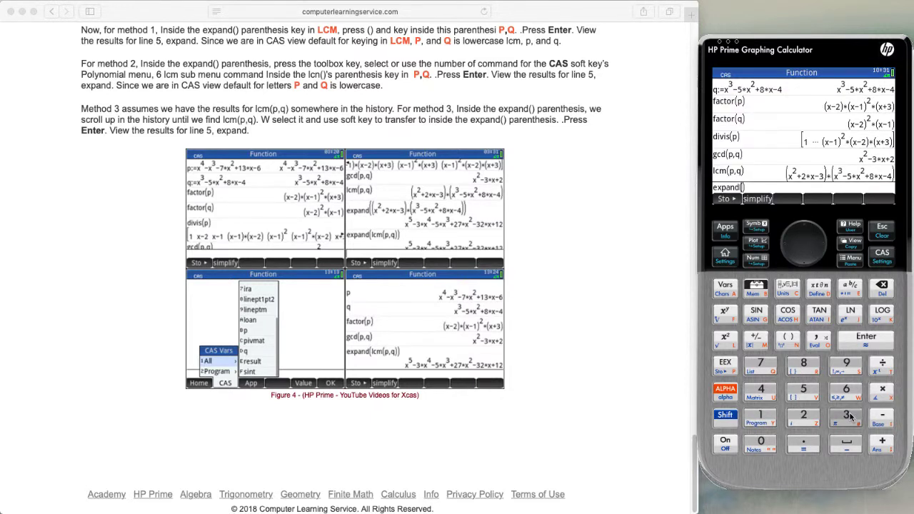
left_click(853, 176)
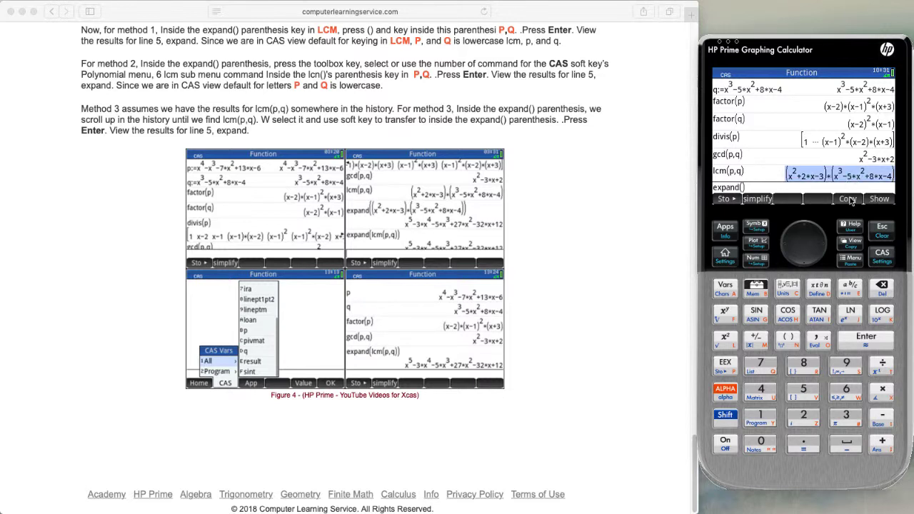
left_click(852, 199)
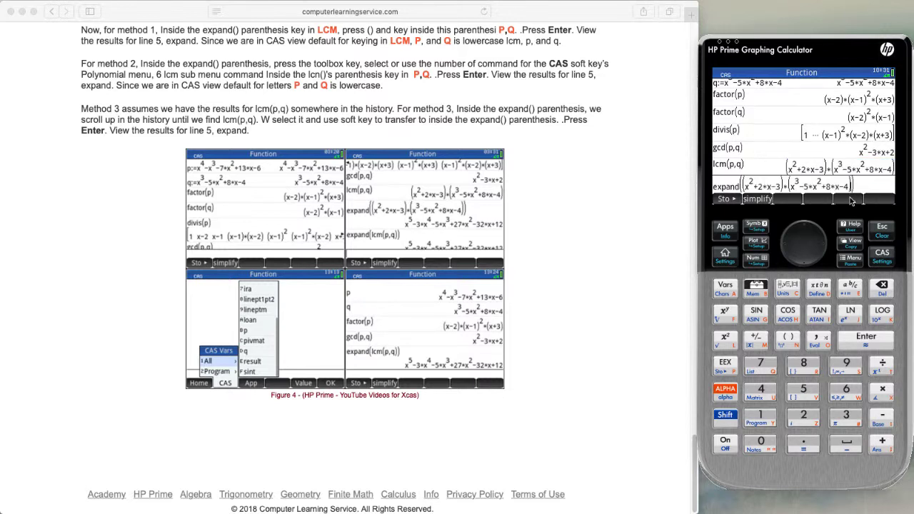
left_click(865, 339)
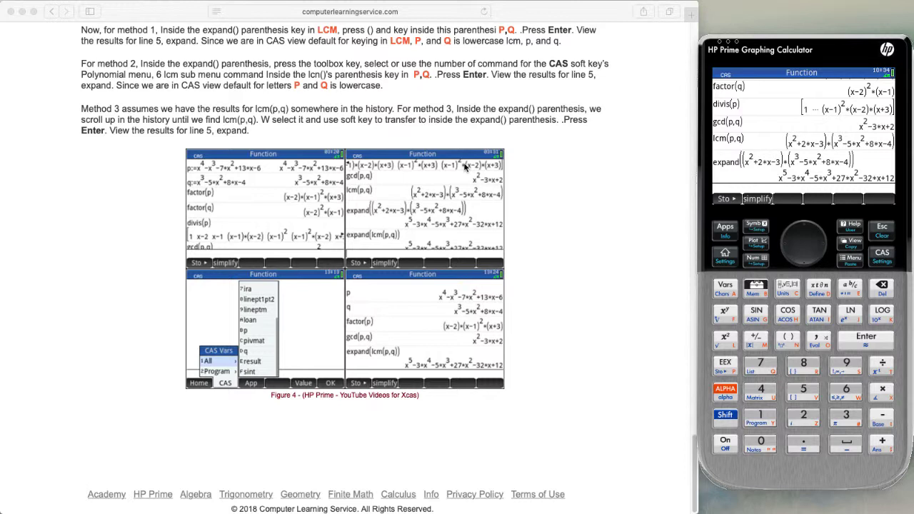
Copy the divis(p) result list from the history to the entry line and evaluate it
left_click(803, 230)
left_click(803, 229)
left_click(803, 230)
left_click(803, 230)
left_click(803, 230)
left_click(802, 230)
left_click(803, 230)
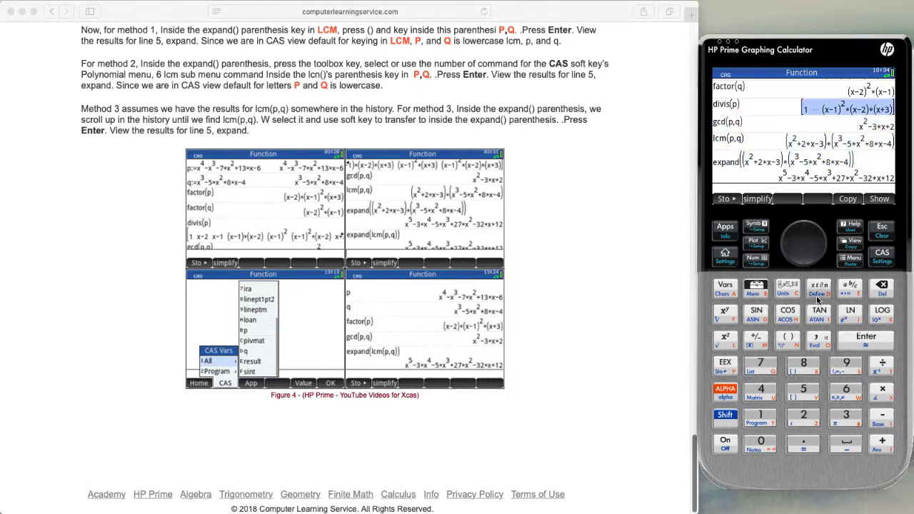
left_click(854, 336)
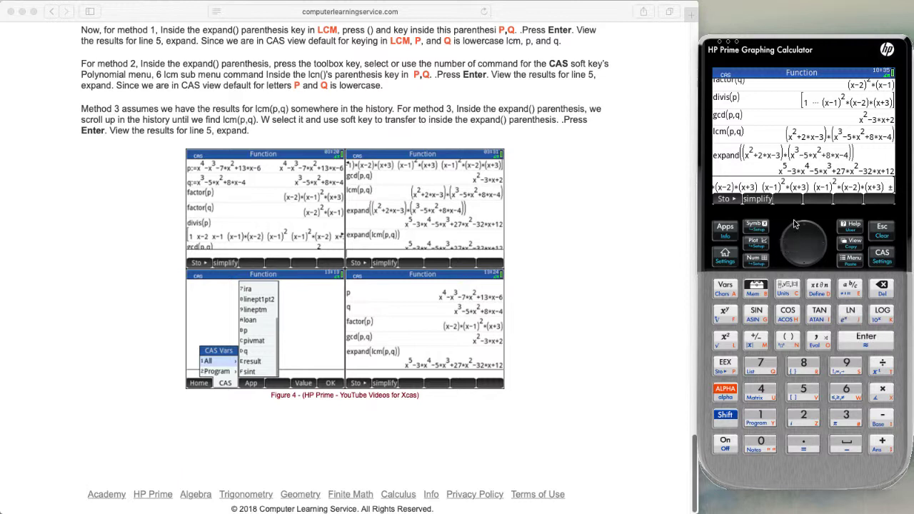
left_click(863, 340)
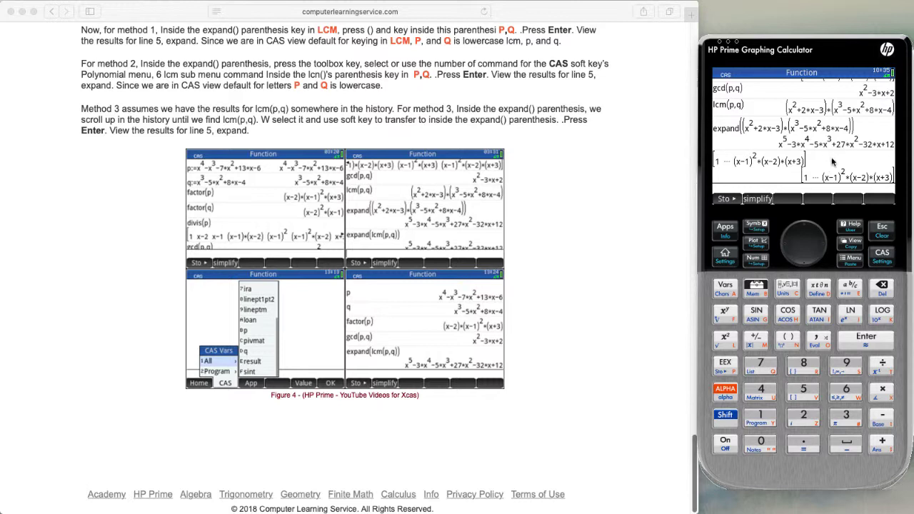
Open the list of all CAS variables and look through it for p and q
left_click(725, 287)
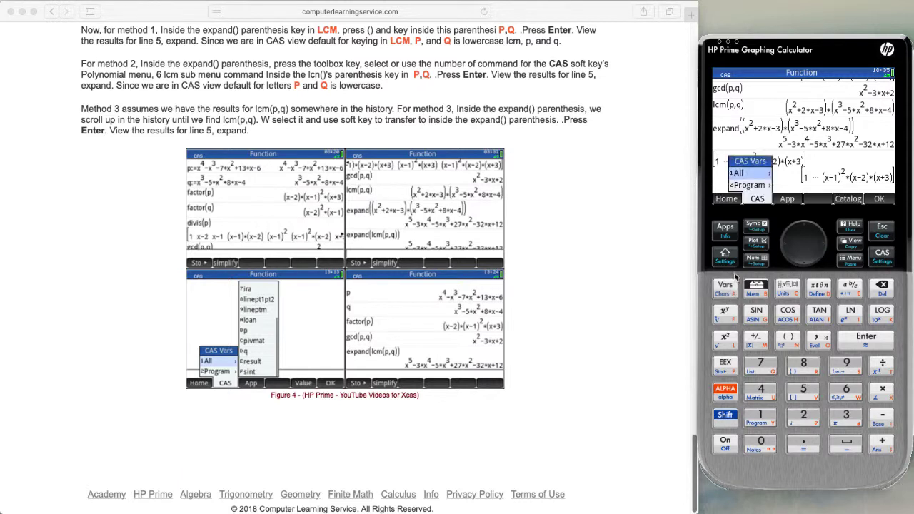
left_click(756, 175)
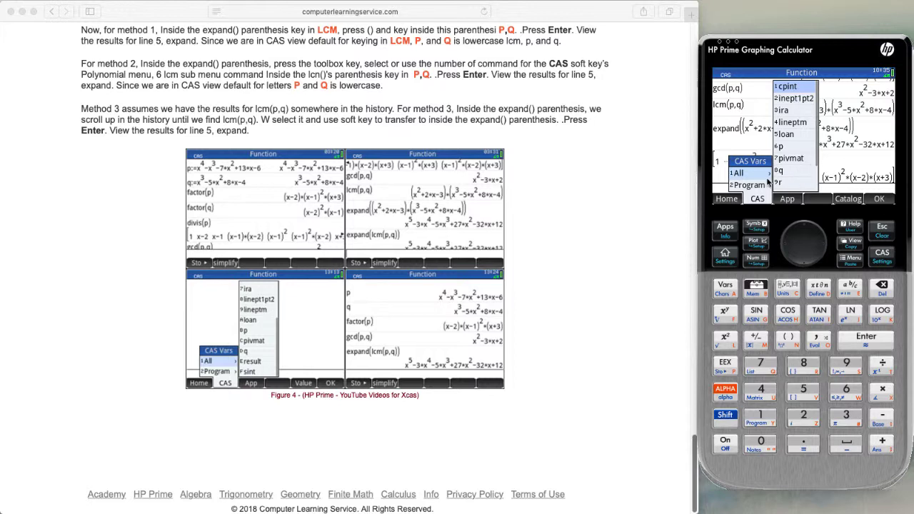
left_click(803, 227)
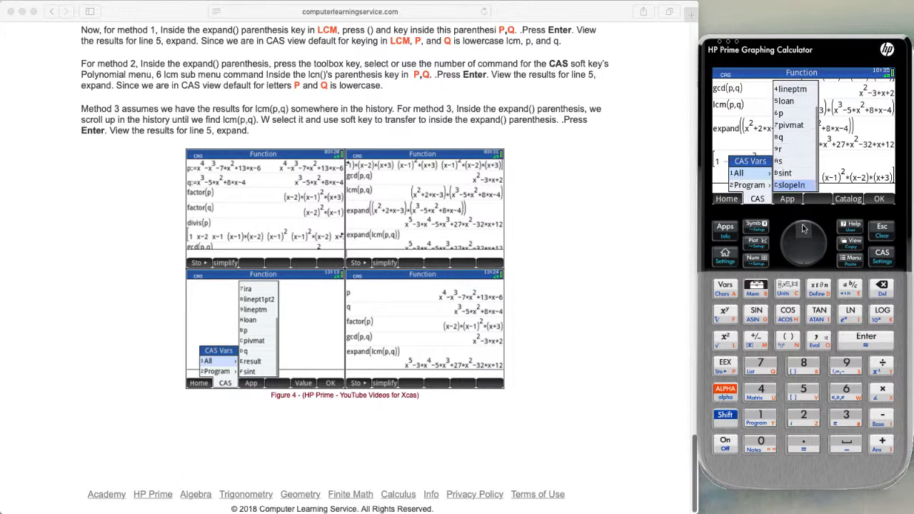